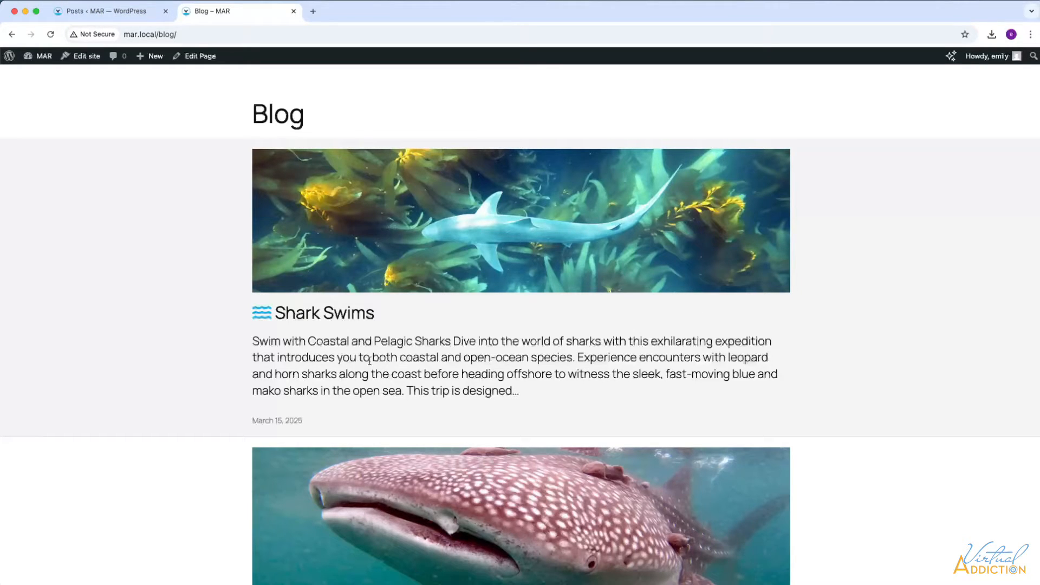
- Review the Shark Swims entry and its excerpt in the blog post list
{"action": "scroll", "coordinate": [412, 364], "scroll_direction": "up", "scroll_amount": 2}
{"action": "scroll", "coordinate": [413, 364], "scroll_direction": "up", "scroll_amount": 1}
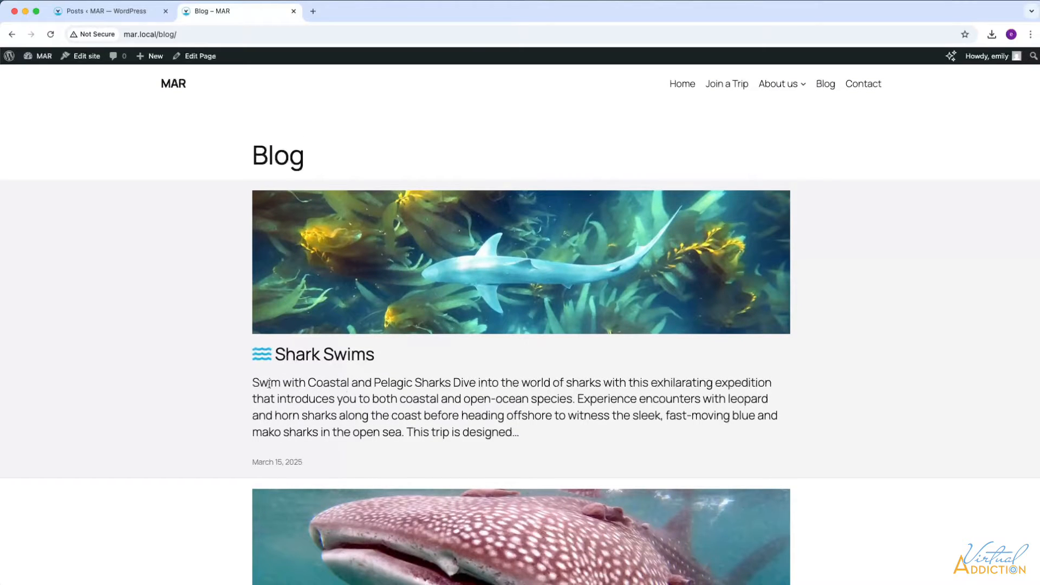
{"action": "left_click_drag", "start_coordinate": [259, 383], "coordinate": [550, 416]}
{"action": "left_click", "coordinate": [548, 422]}
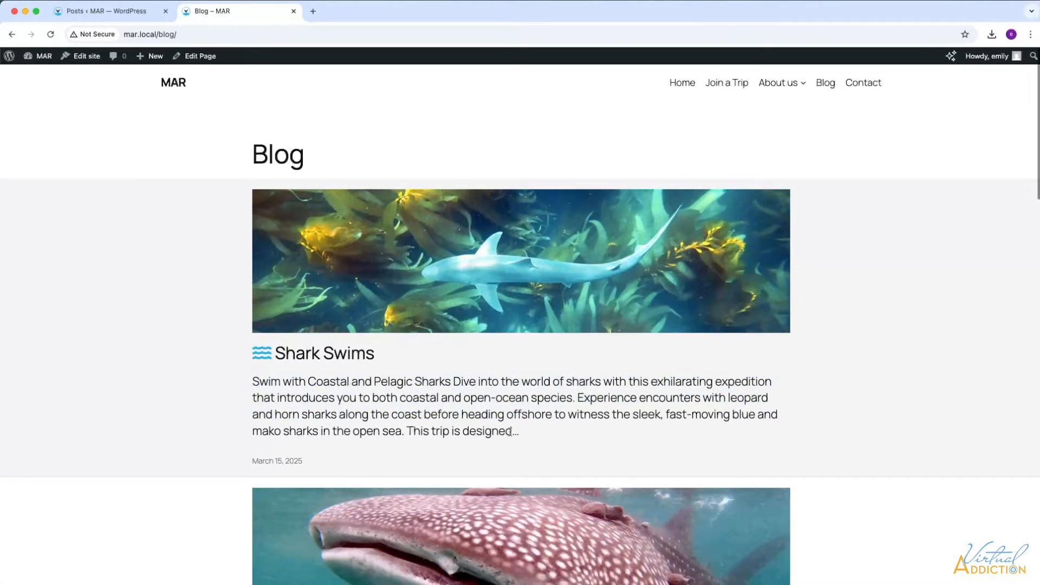
{"action": "scroll", "coordinate": [518, 432], "scroll_direction": "down", "scroll_amount": 1}
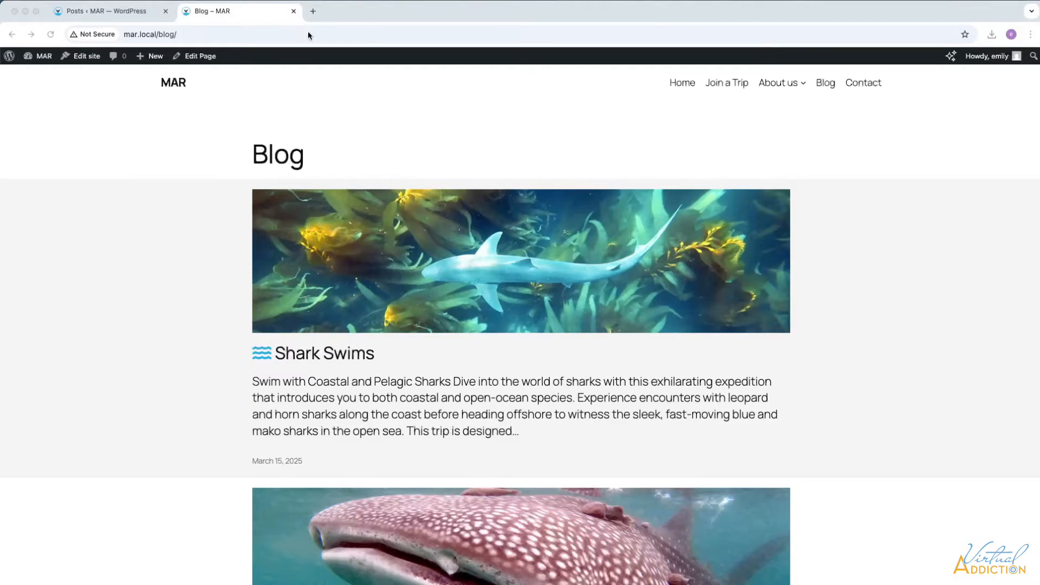
- Open the Swim with Whale Sharks in Mexico post for editing and compare its trip dates line with the blog list
{"action": "left_click", "coordinate": [116, 14]}
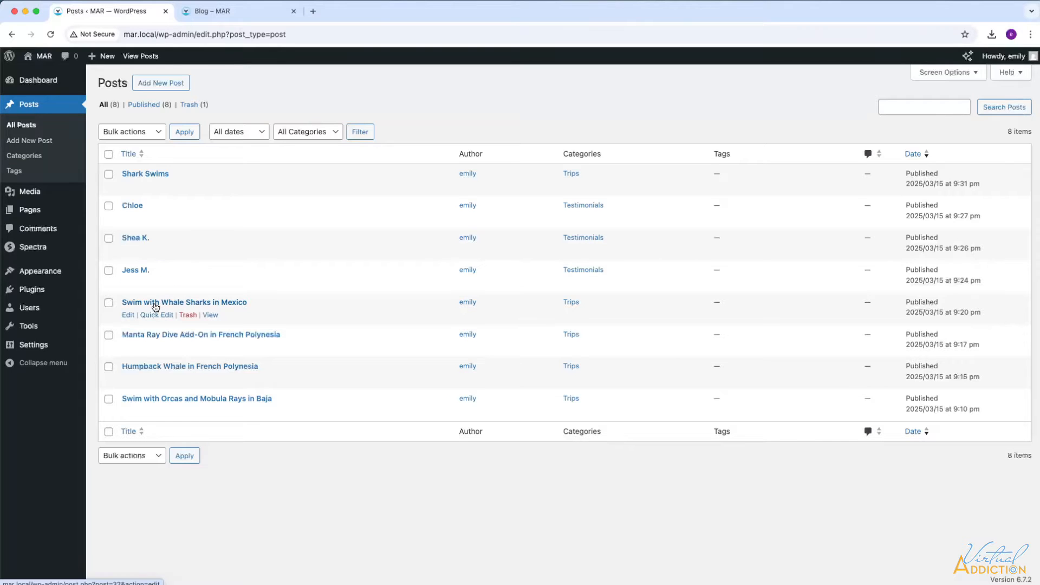
{"action": "left_click", "coordinate": [128, 316]}
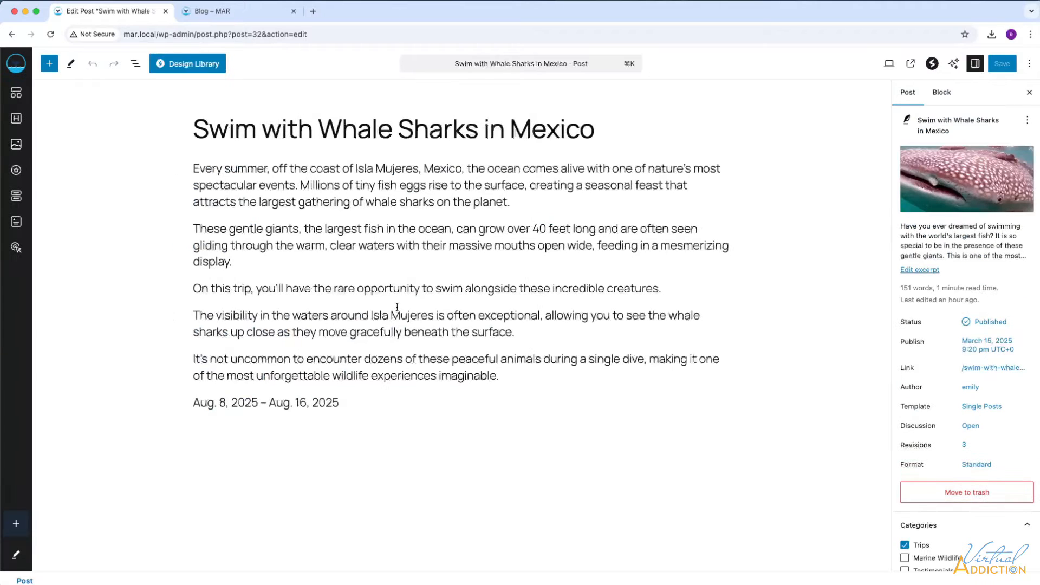
{"action": "left_click_drag", "start_coordinate": [340, 403], "coordinate": [193, 404]}
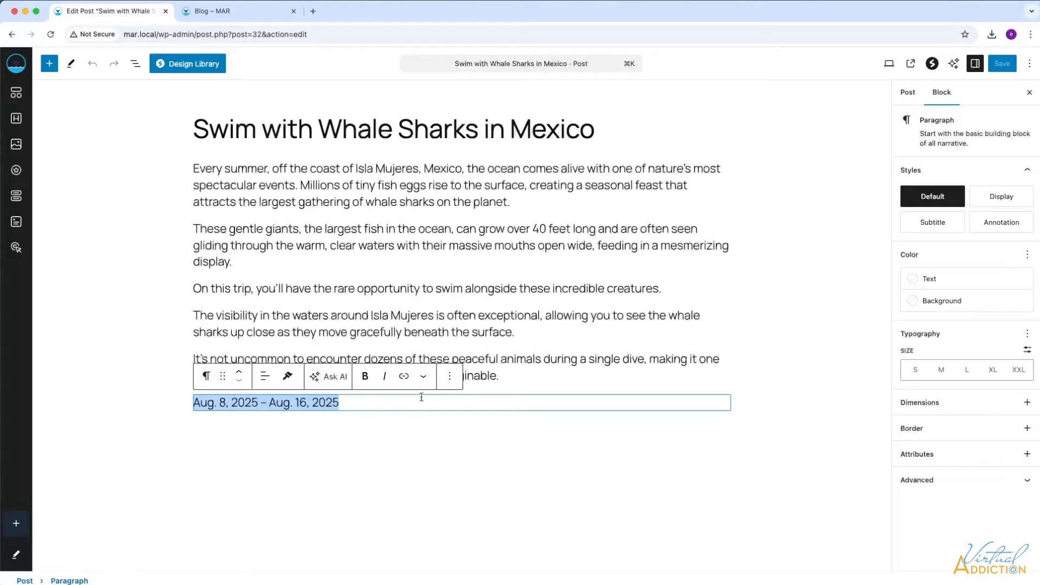
{"action": "left_click", "coordinate": [216, 14]}
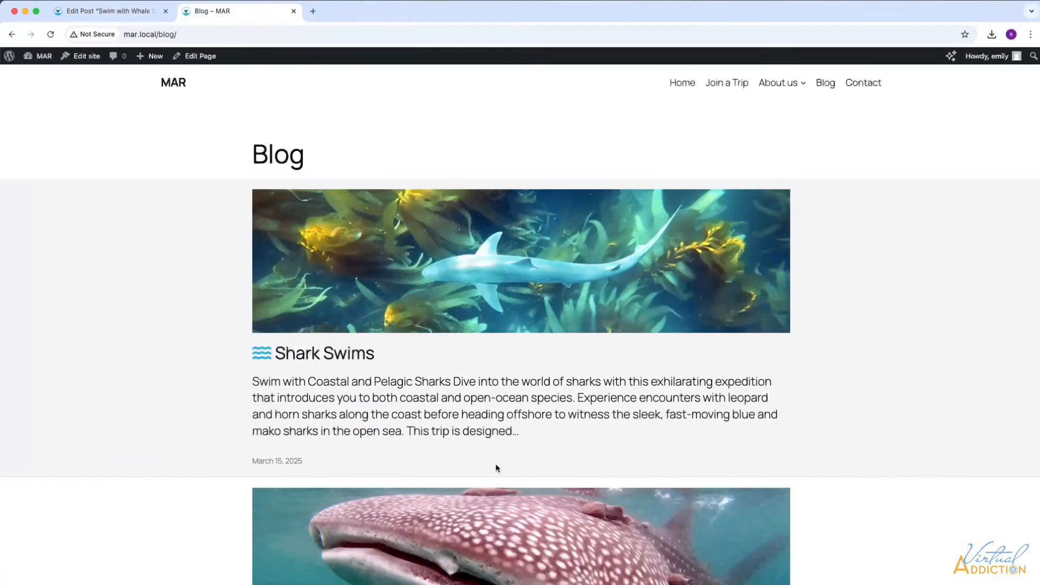
{"action": "left_click", "coordinate": [128, 15]}
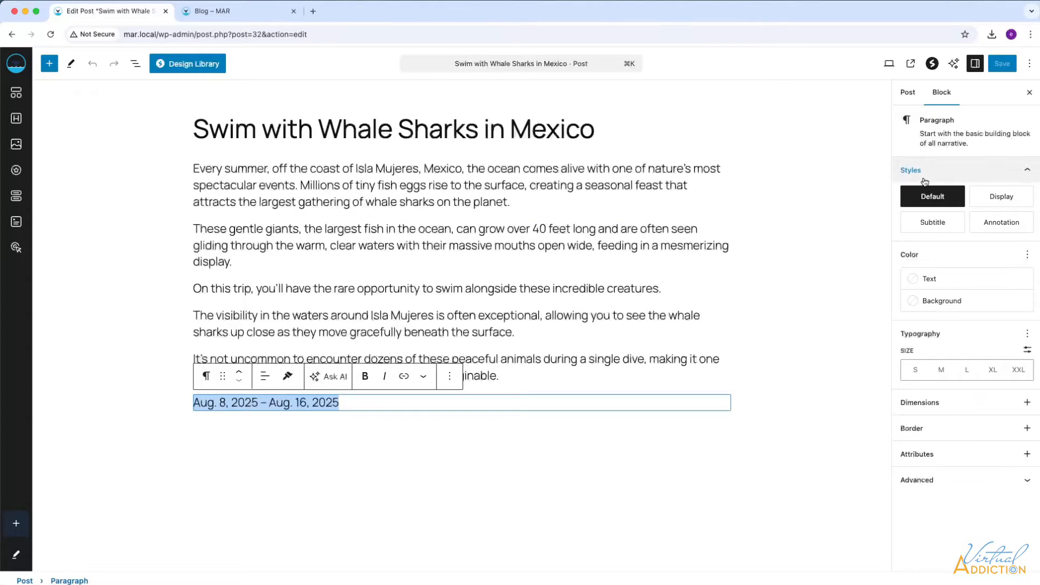
- Enable Custom fields in the editor preferences and reload the page to show them
{"action": "left_click", "coordinate": [1030, 64]}
{"action": "left_click", "coordinate": [1029, 64]}
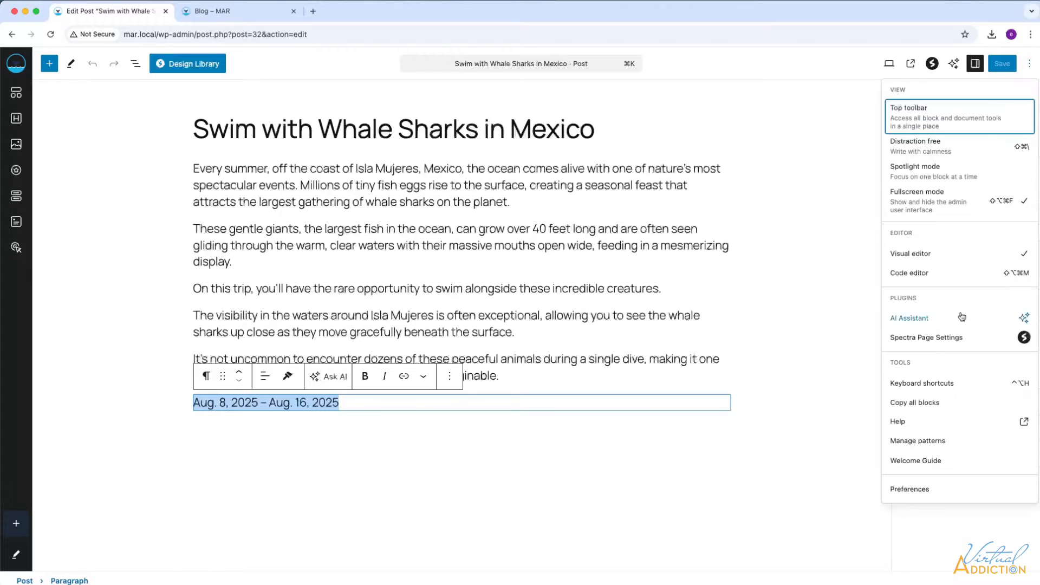
{"action": "left_click", "coordinate": [911, 489]}
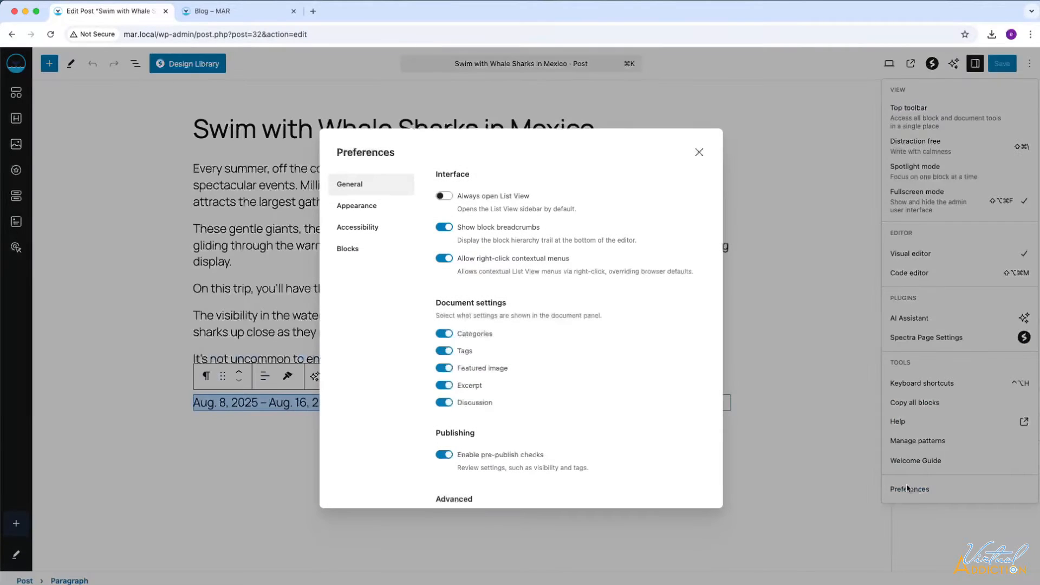
{"action": "scroll", "coordinate": [571, 390], "scroll_direction": "down", "scroll_amount": 2}
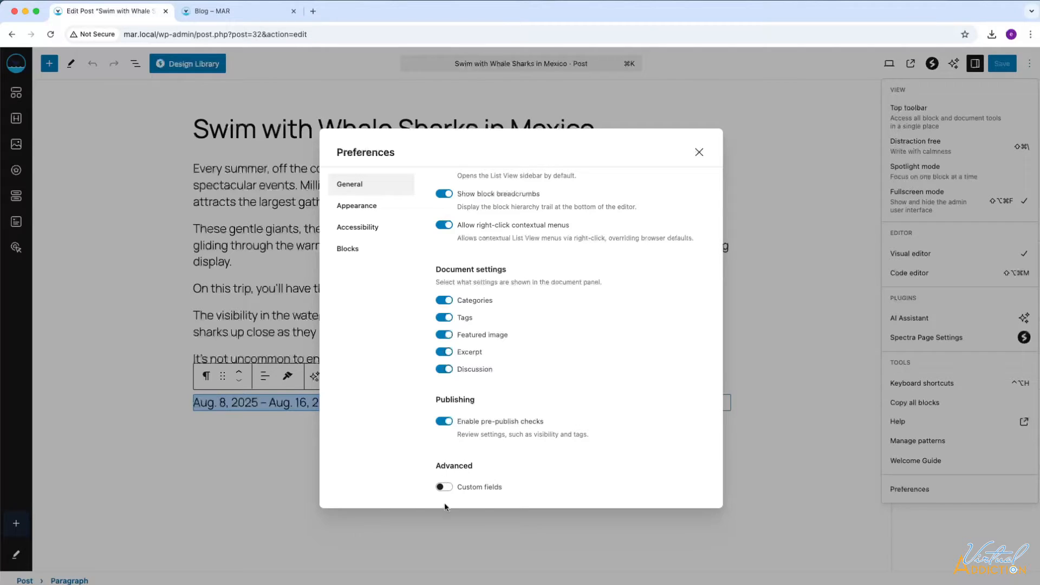
{"action": "left_click", "coordinate": [445, 487]}
{"action": "scroll", "coordinate": [549, 479], "scroll_direction": "down", "scroll_amount": 1}
{"action": "scroll", "coordinate": [549, 479], "scroll_direction": "down", "scroll_amount": 2}
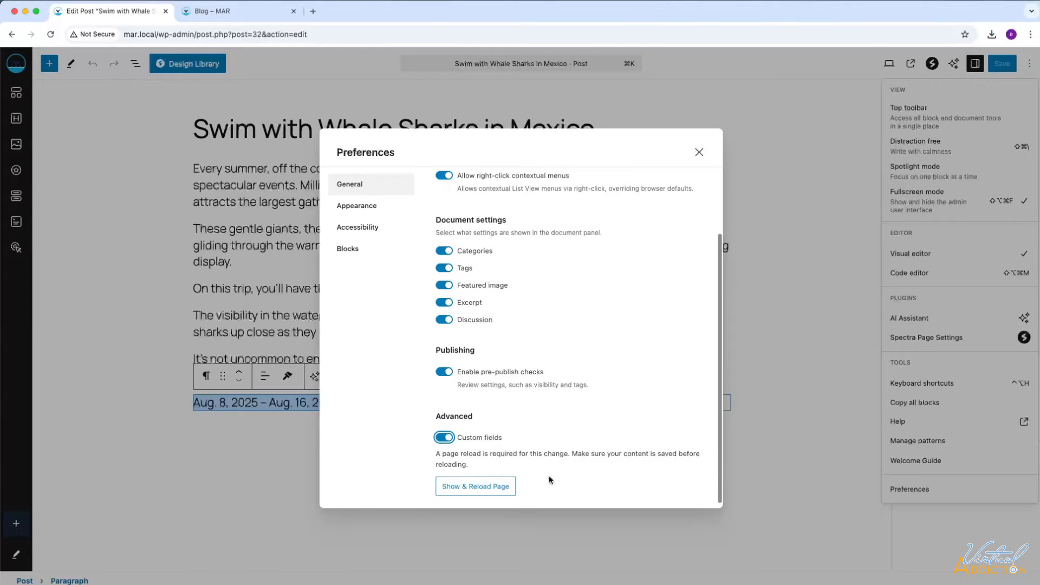
{"action": "left_click", "coordinate": [480, 487]}
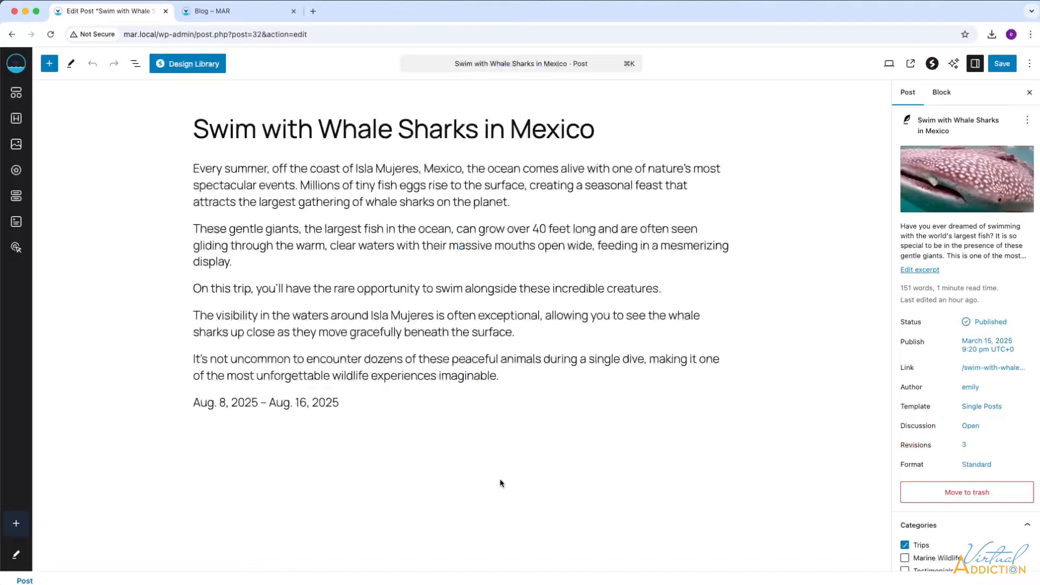
- Add a new custom field named trip-dates with the value Aug. 8, 2025 - Aug. 16, 2025 and save the whale shark post
{"action": "scroll", "coordinate": [497, 482], "scroll_direction": "down", "scroll_amount": 5}
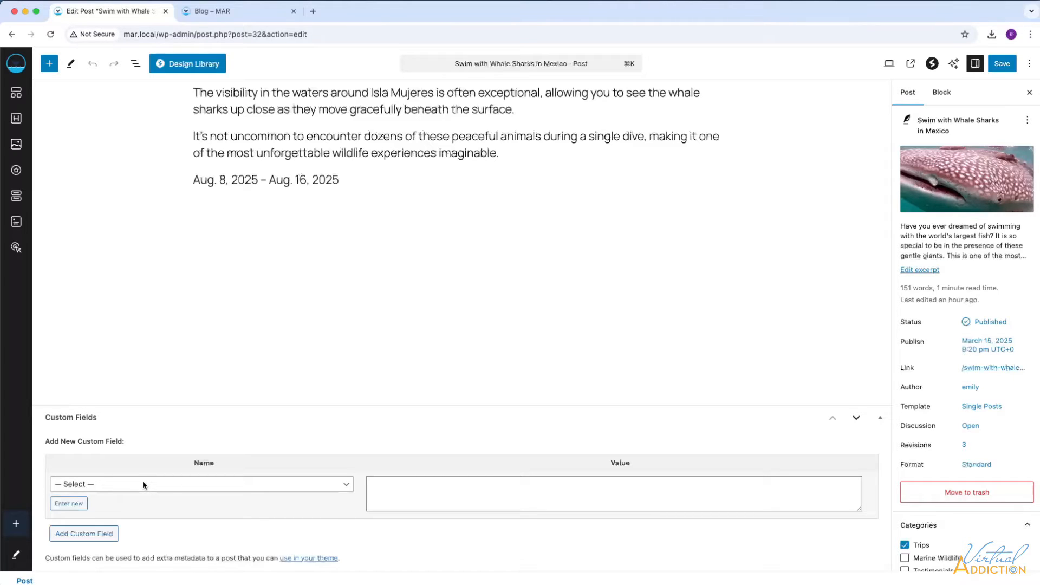
{"action": "left_click", "coordinate": [164, 486]}
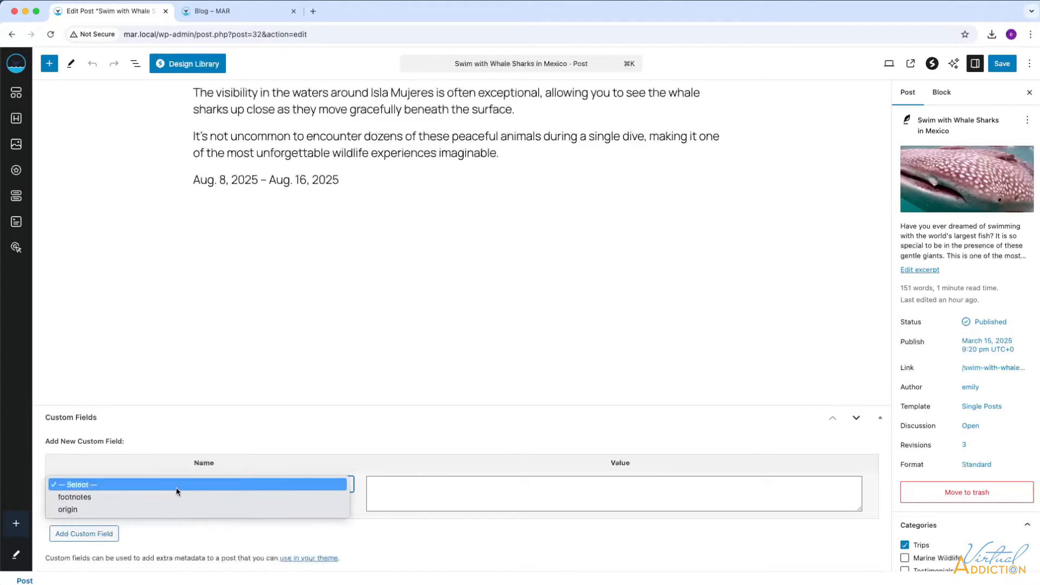
{"action": "left_click", "coordinate": [151, 468]}
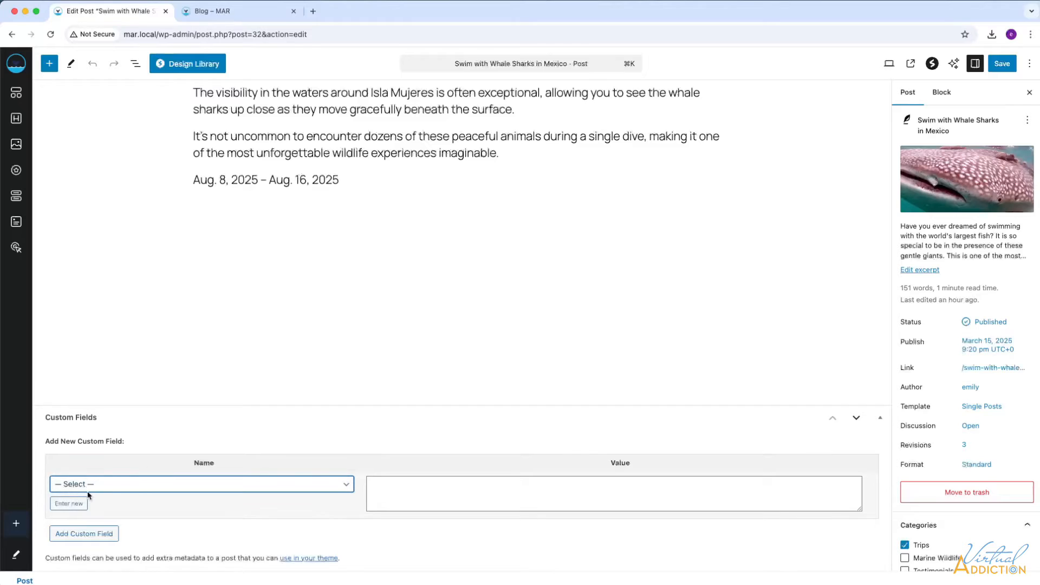
{"action": "left_click", "coordinate": [68, 505]}
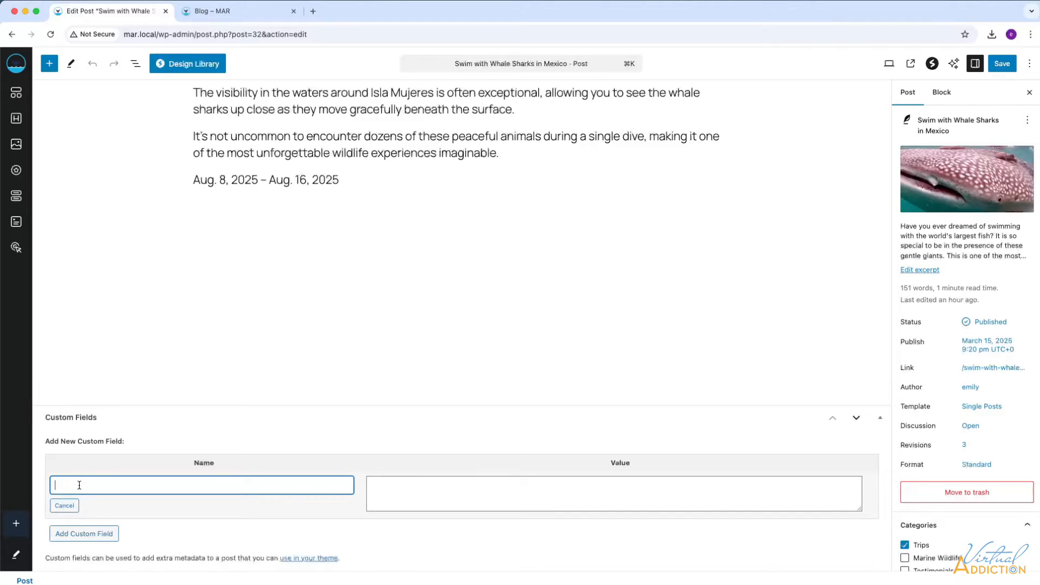
{"action": "type", "text": "trip-dates"}
{"action": "left_click", "coordinate": [410, 487]}
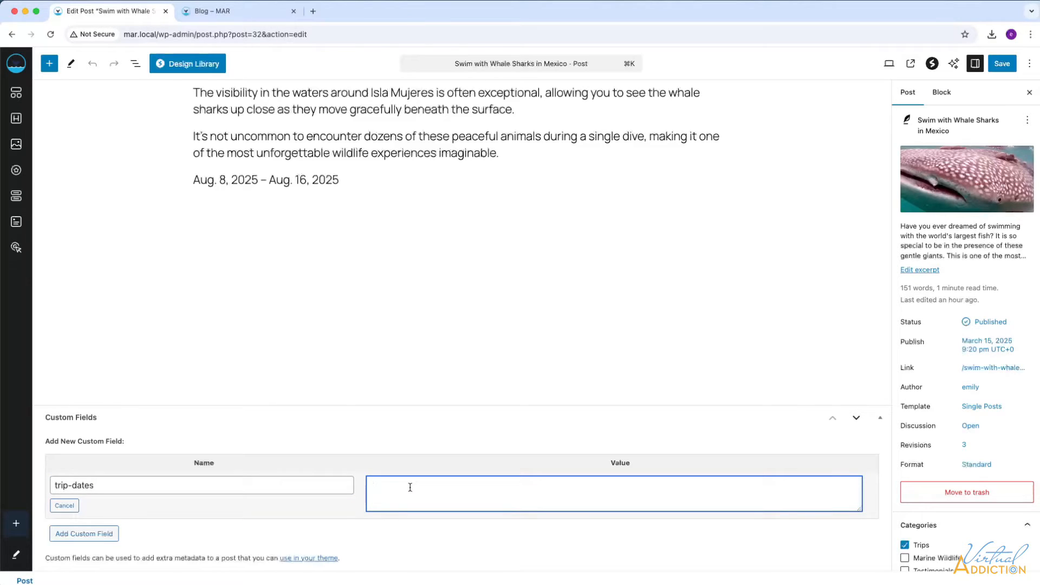
{"action": "type", "text": "Aug. 8, 200"}
{"action": "type", "text": "5 - Aug. 16, 2025"}
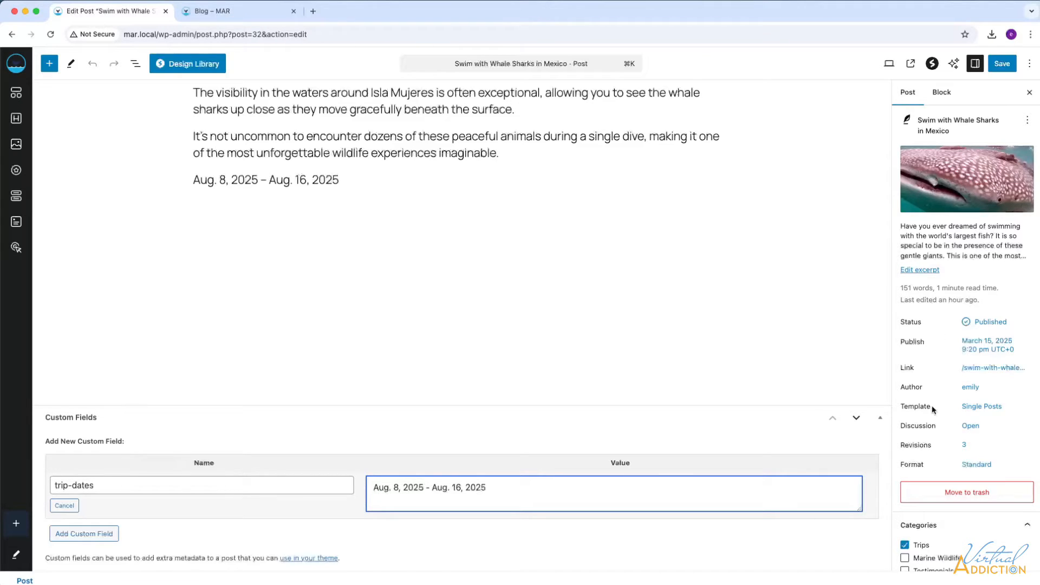
{"action": "left_click", "coordinate": [1002, 64]}
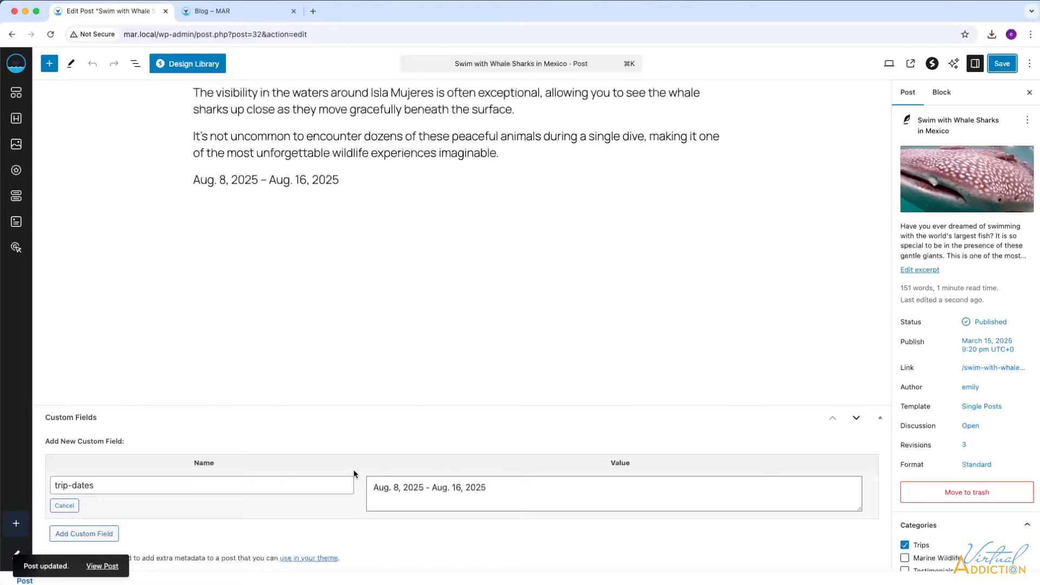
- Check the blog list and the published Swim with Whale Sharks in Mexico page for the custom field's dates
{"action": "left_click", "coordinate": [225, 15]}
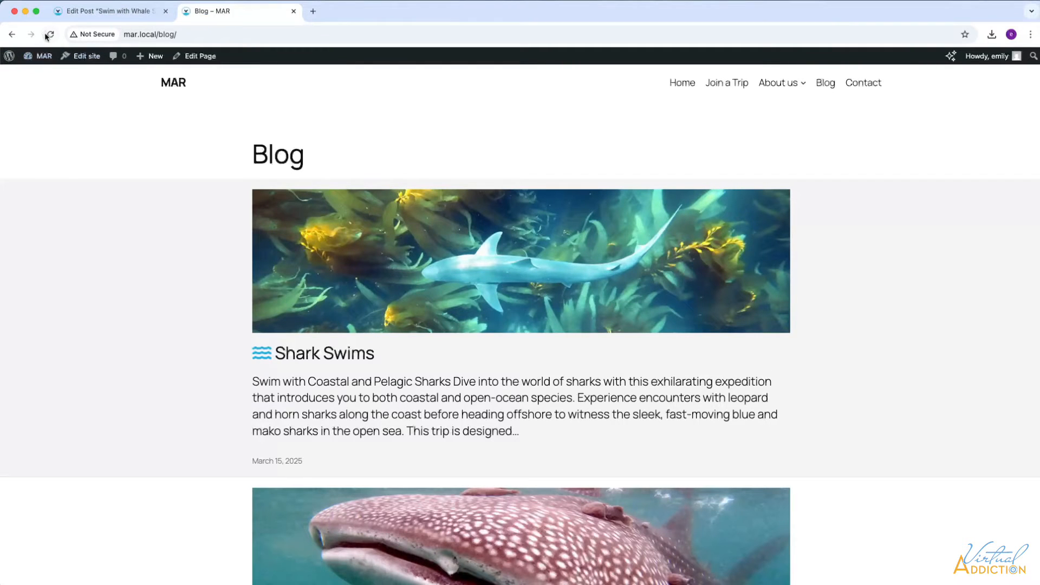
{"action": "scroll", "coordinate": [607, 457], "scroll_direction": "down", "scroll_amount": 5}
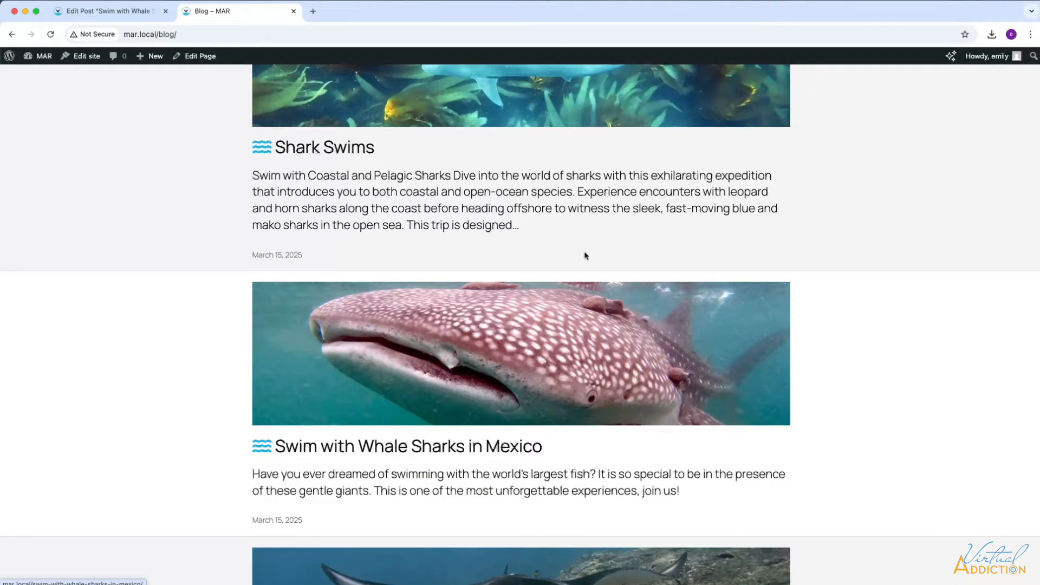
{"action": "left_click", "coordinate": [442, 445]}
{"action": "scroll", "coordinate": [664, 386], "scroll_direction": "down", "scroll_amount": 10}
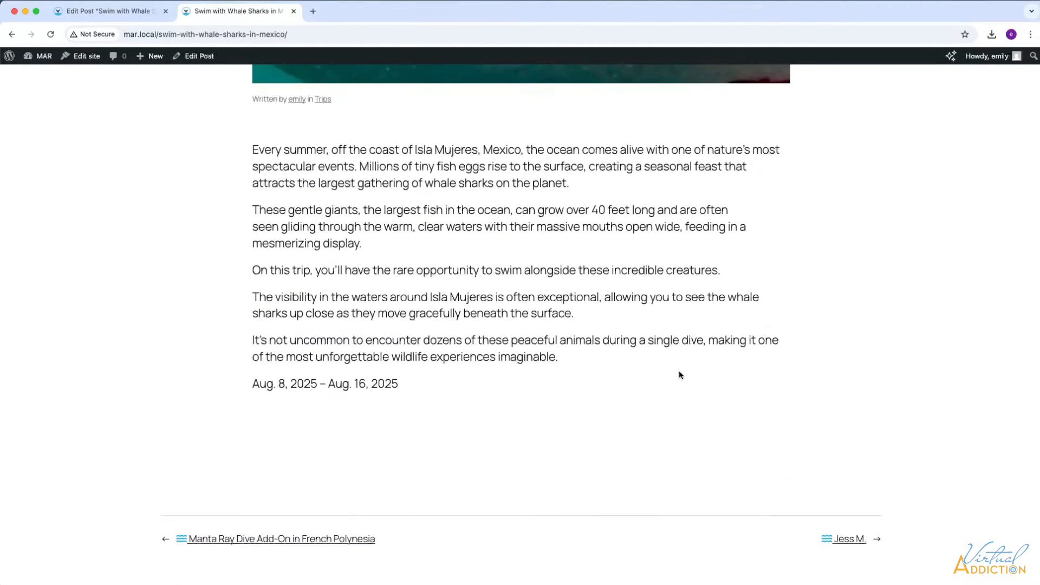
{"action": "scroll", "coordinate": [680, 374], "scroll_direction": "up", "scroll_amount": 10}
{"action": "mouse_move", "coordinate": [769, 86]}
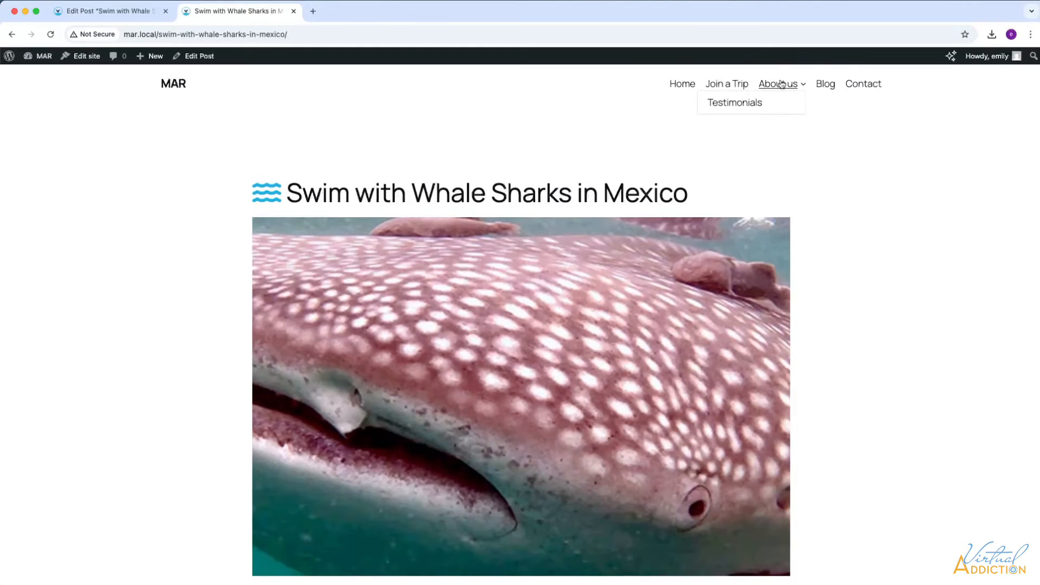
{"action": "left_click", "coordinate": [826, 85]}
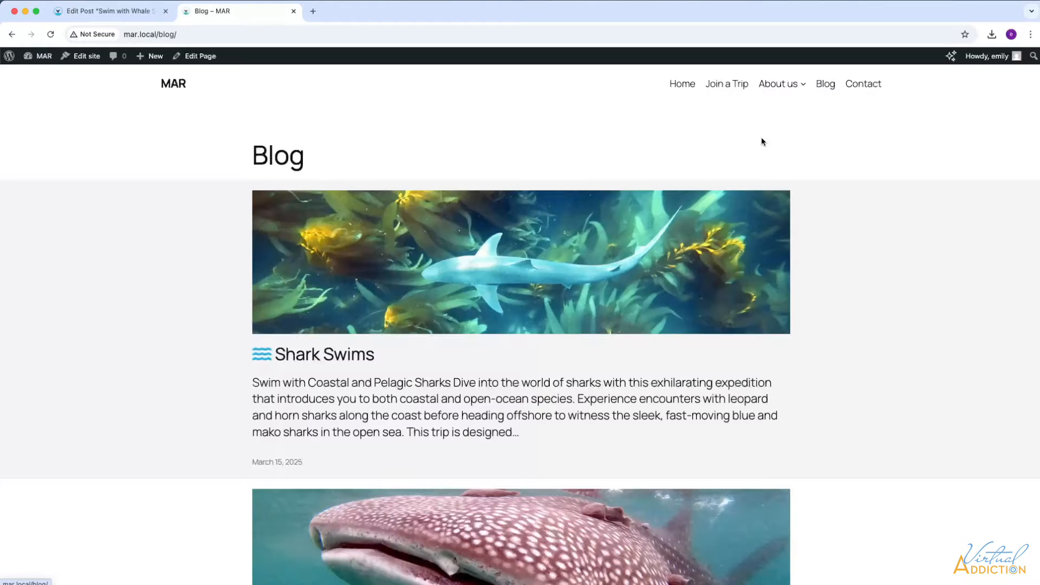
{"action": "scroll", "coordinate": [517, 336], "scroll_direction": "down", "scroll_amount": 5}
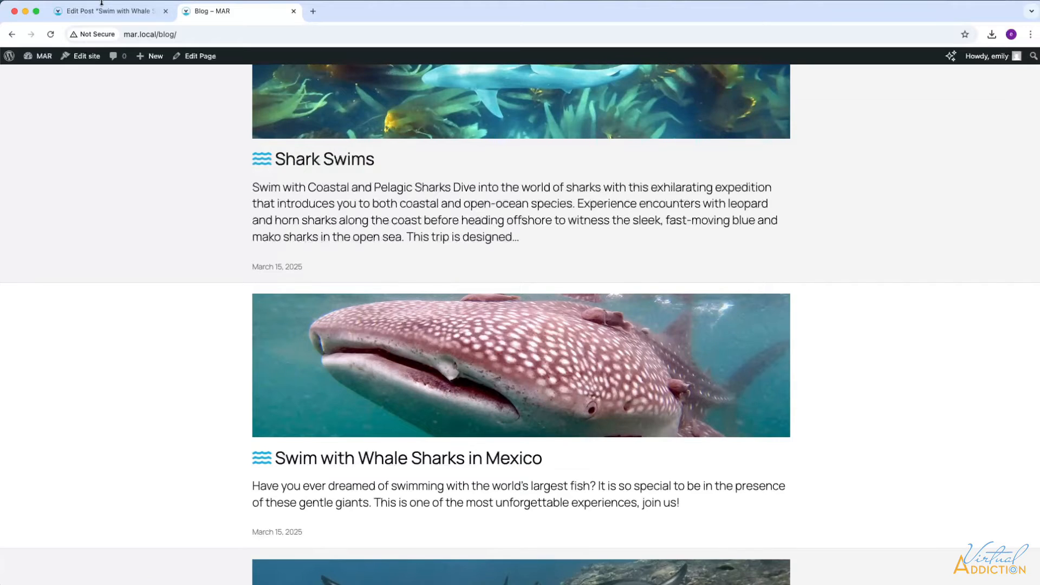
- Give the Manta Ray Dive Add-On in French Polynesia post the trip-dates value Oct. 8, 2025 – Oct. 16, 2025 and save it
{"action": "left_click", "coordinate": [126, 16]}
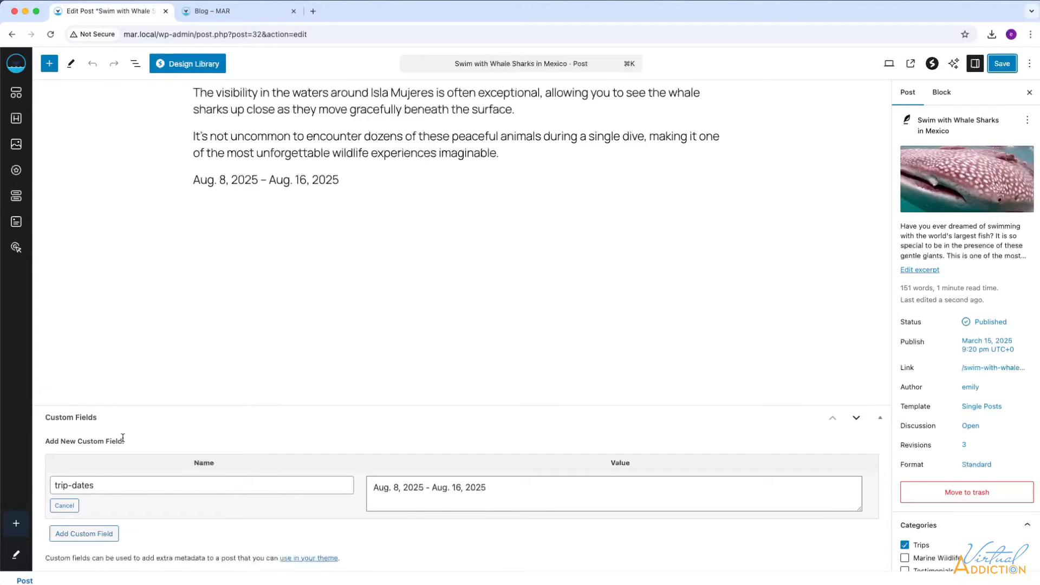
{"action": "left_click", "coordinate": [17, 69]}
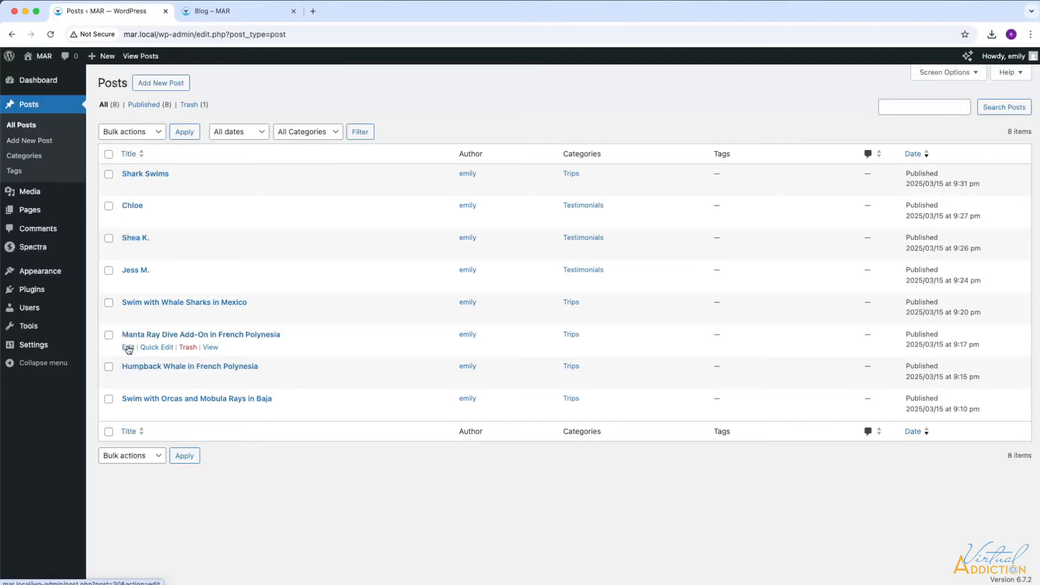
{"action": "left_click", "coordinate": [127, 347]}
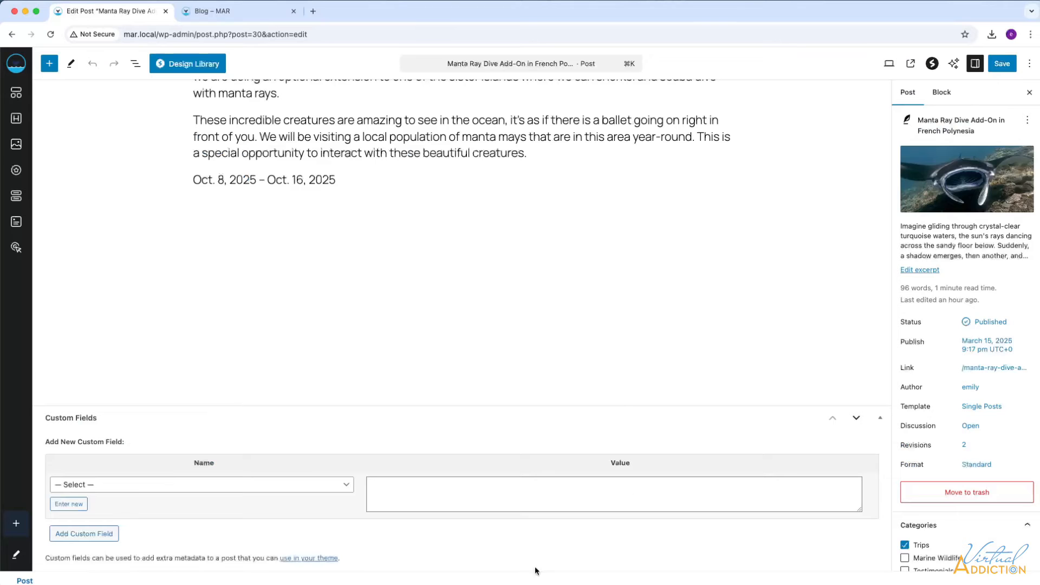
{"action": "left_click", "coordinate": [218, 487]}
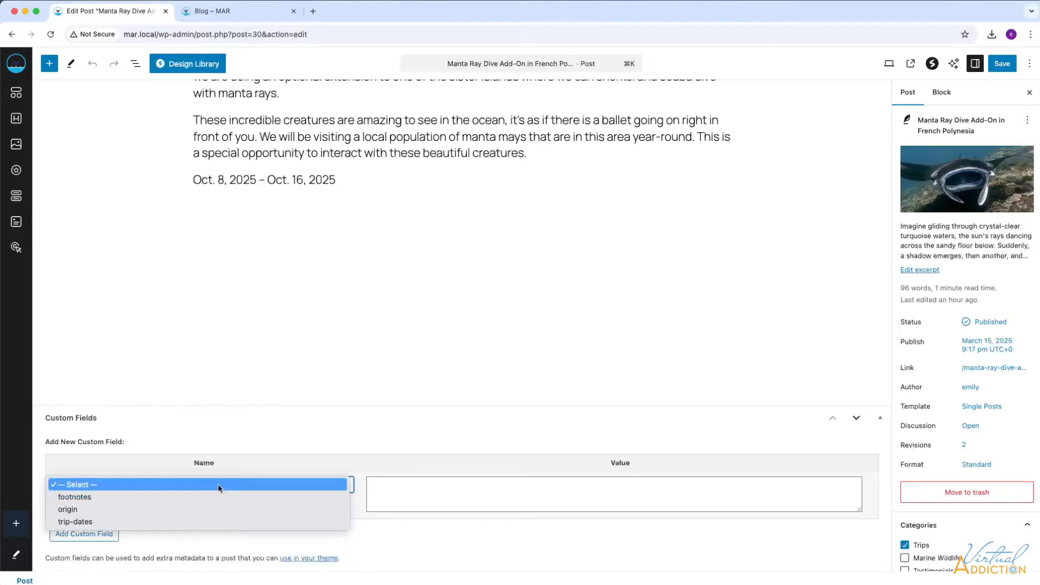
{"action": "left_click", "coordinate": [202, 523]}
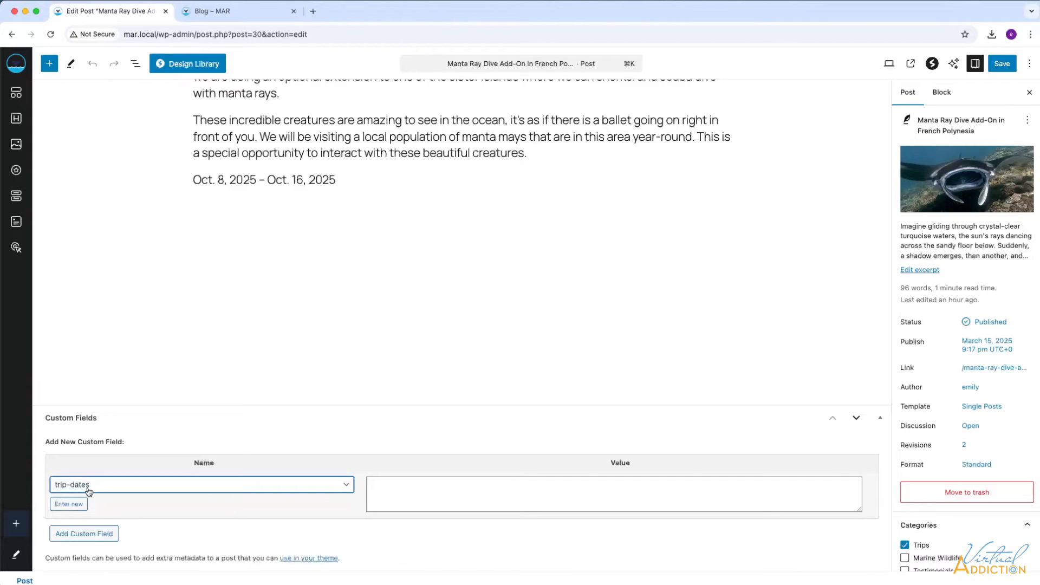
{"action": "left_click", "coordinate": [425, 495]}
{"action": "type", "text": "Oct. 8, 2025 – Oct. 16, 2025"}
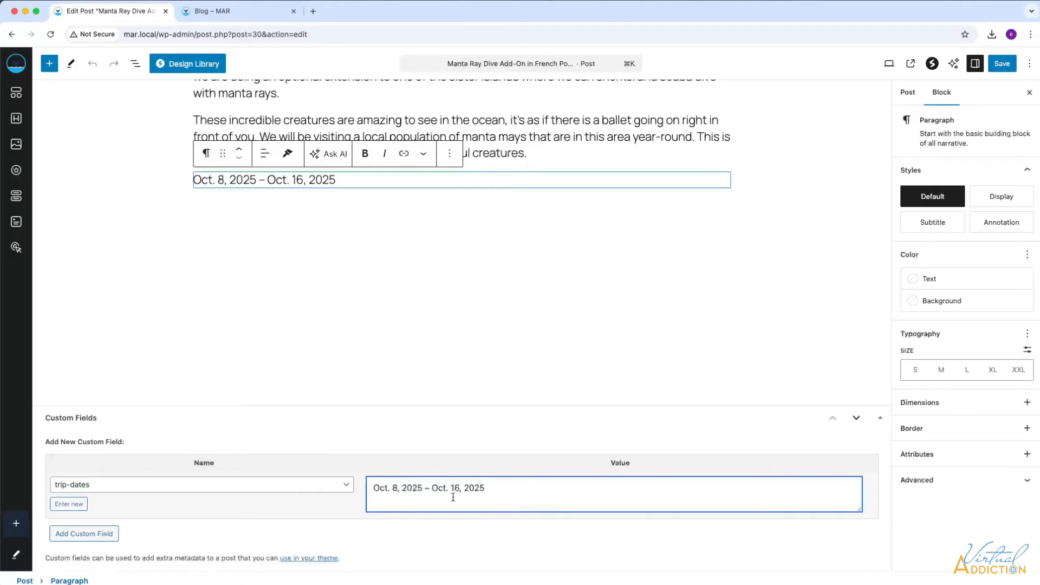
{"action": "left_click", "coordinate": [1002, 64]}
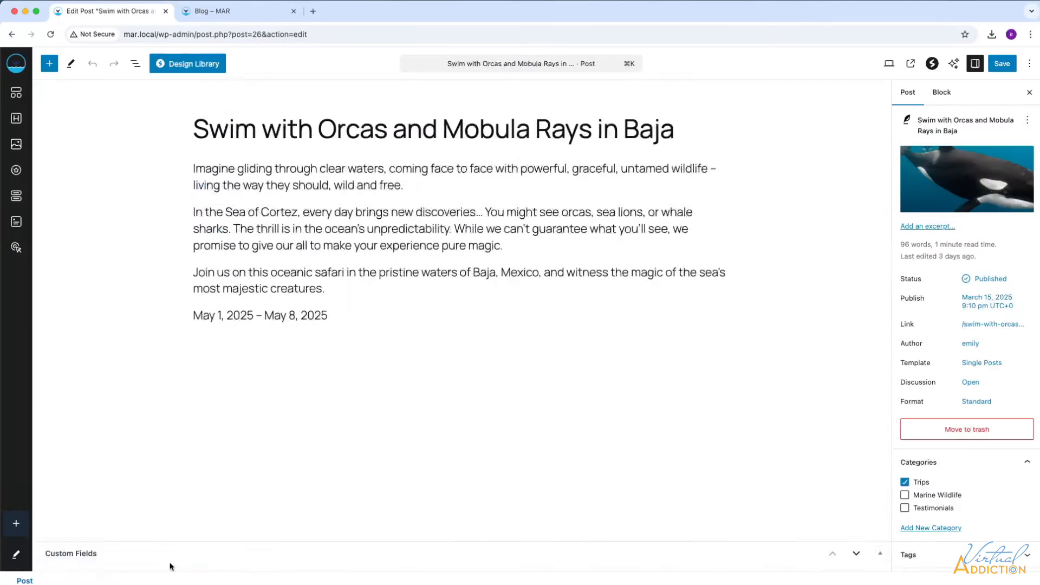
- Save the Swim with Orcas and Mobula Rays in Baja post and open the child theme's functions.php in the phcode.io editor
{"action": "left_click", "coordinate": [1007, 65]}
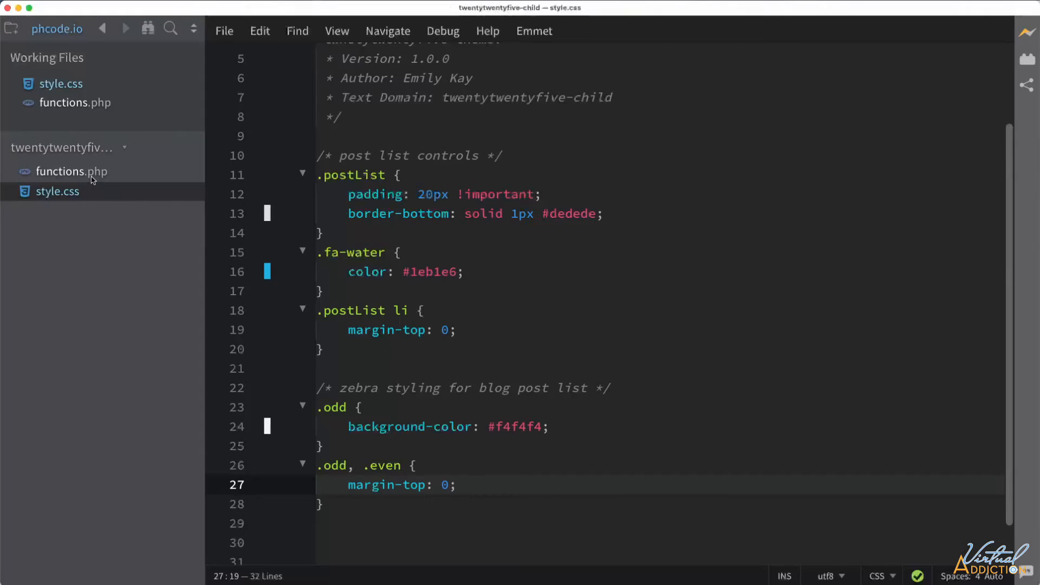
{"action": "left_click", "coordinate": [93, 180]}
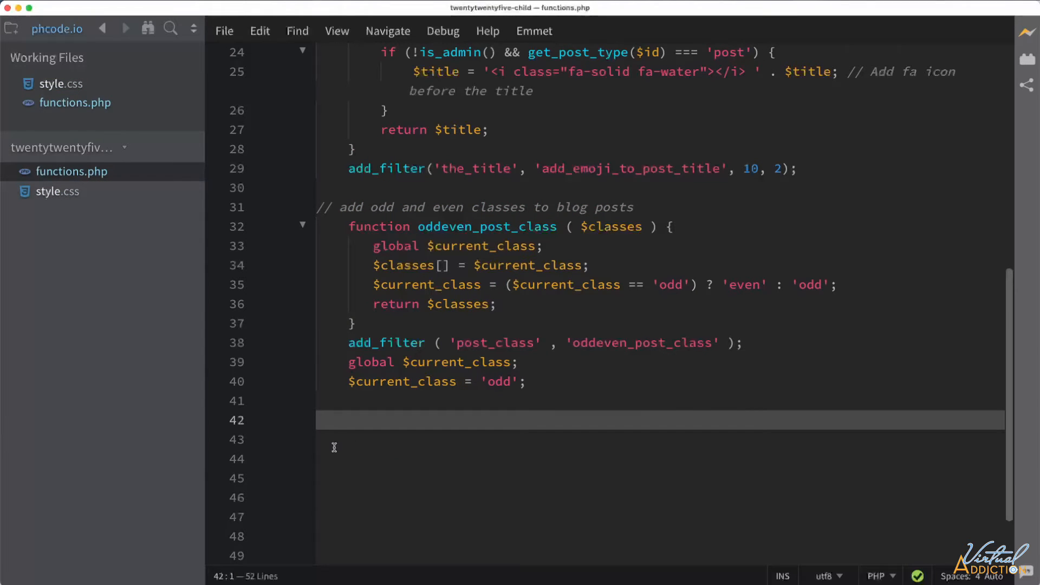
- Add the comment // trip dates custom field data and an init-hooked custom_trip_dates_register_meta() function registering trip-dates post meta: show_in_rest true, single true, string, sanitized by wp_strip_all_tags
{"action": "left_click", "coordinate": [338, 418]}
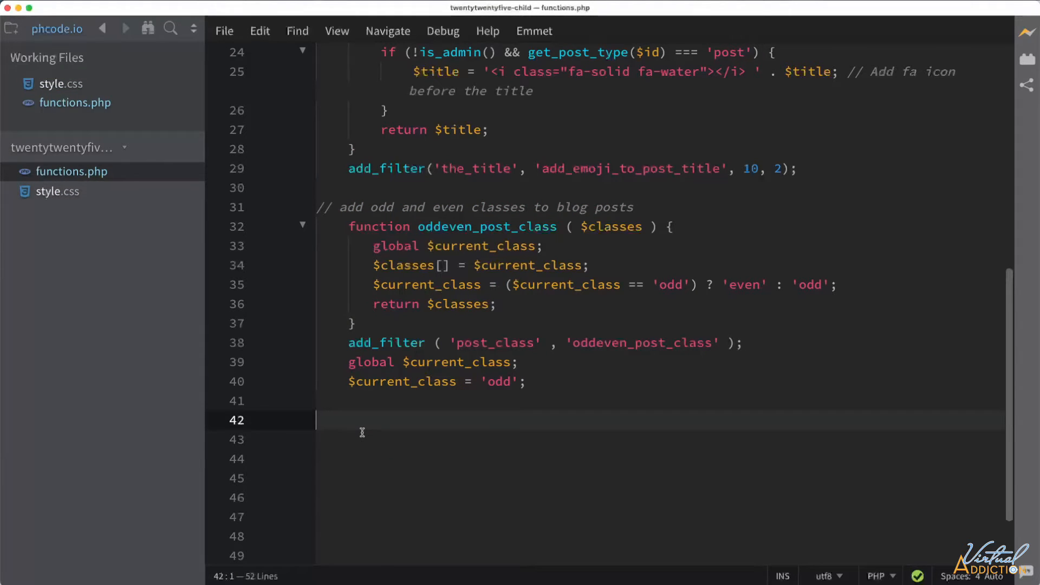
{"action": "type", "text": "//"}
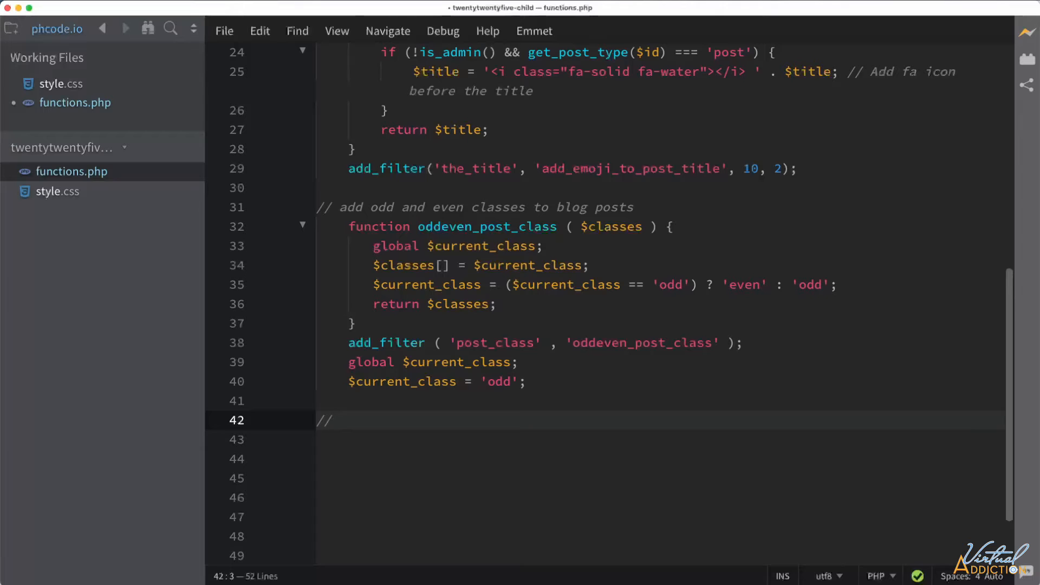
{"action": "type", "text": " trip dates custom field data"}
{"action": "key", "text": "Return"}
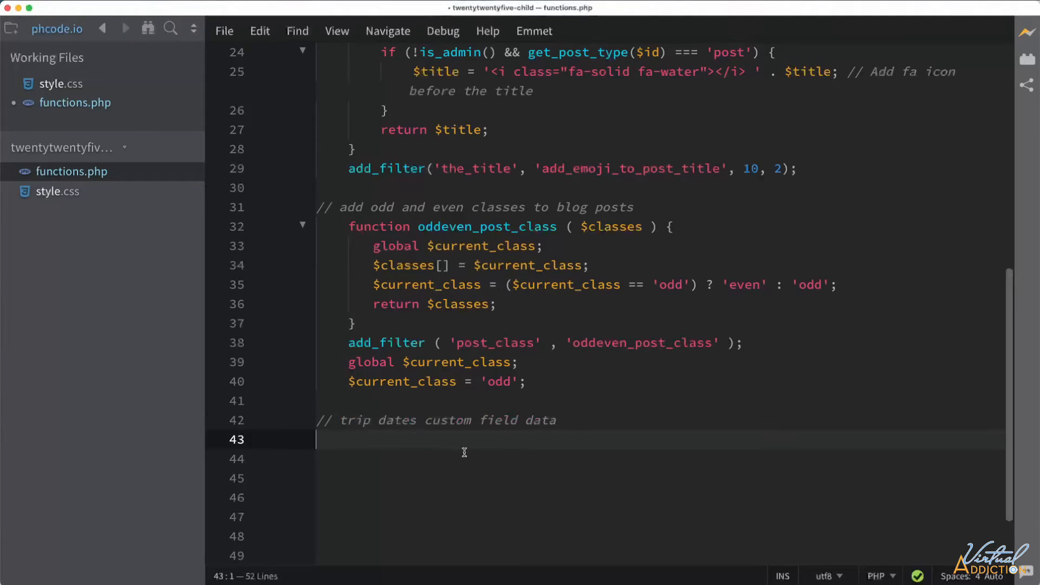
{"action": "type", "text": "add_action( 'init', 'custom_trip_dates_register_meta' );      function custom_trip_dates_register_meta() {         register_meta(             'post',             'trip-dates',             array(                 'show_in_rest'      => true,                 'single'            => true,                 'type'              => 'string',                 'sanitize_callback' => 'wp_strip_all_tags'             )         );     }"}
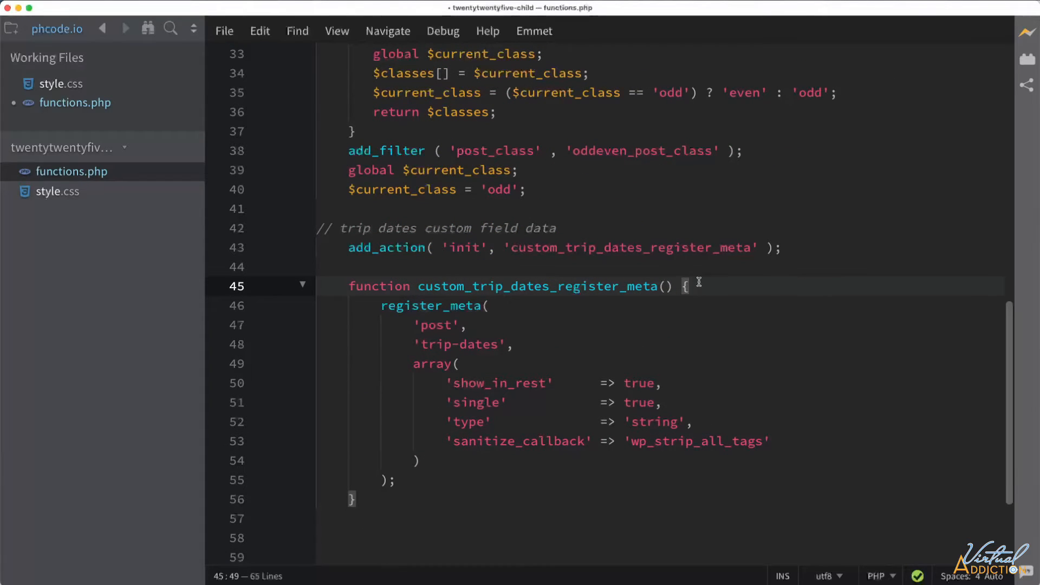
- Examine the new trip-dates code: the add_action hook, the function declaration, and the register_meta arguments and array options
{"action": "left_click_drag", "start_coordinate": [348, 247], "coordinate": [423, 247]}
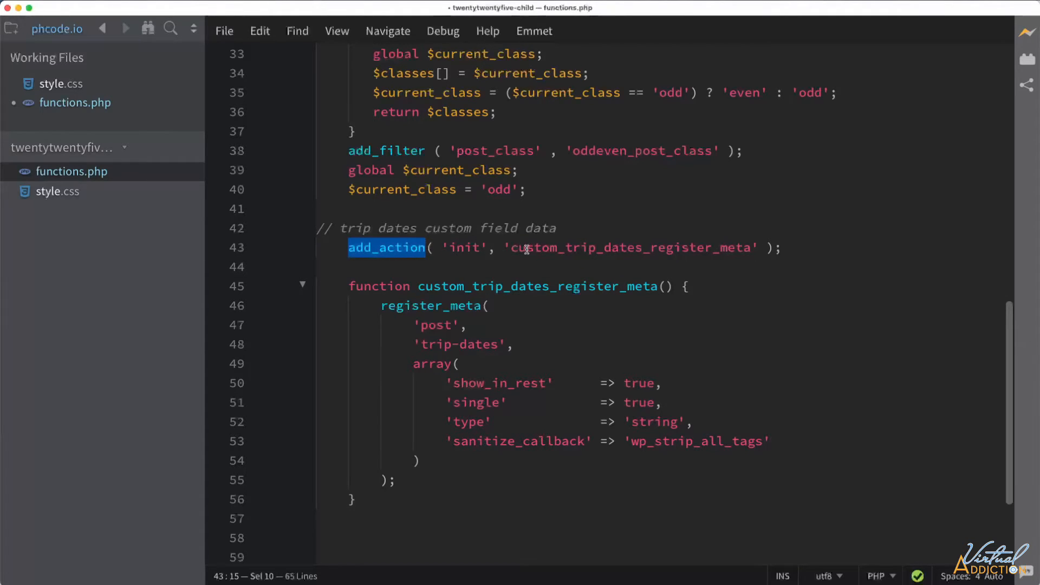
{"action": "left_click_drag", "start_coordinate": [510, 248], "coordinate": [756, 248]}
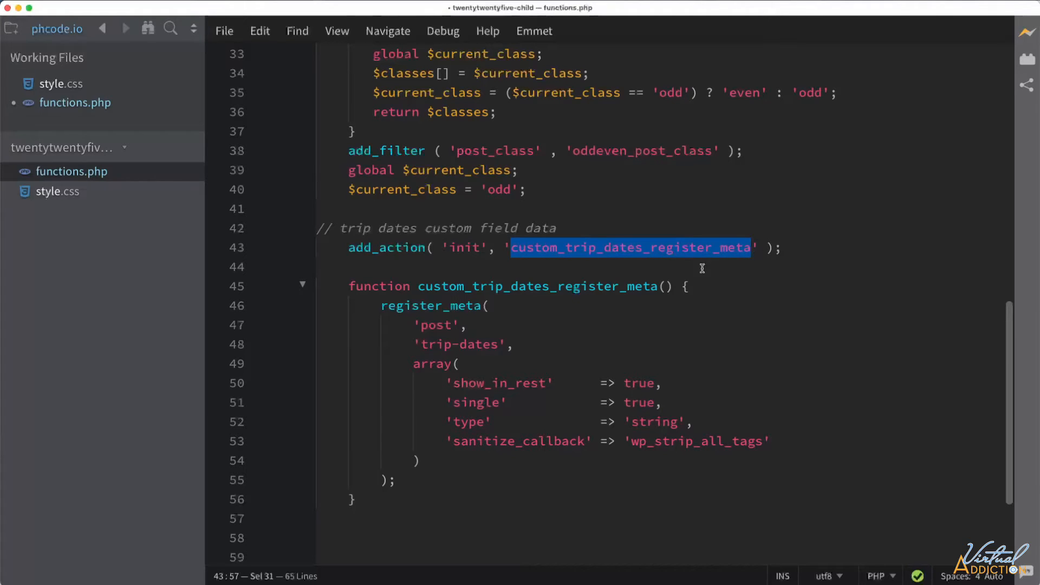
{"action": "double_click", "coordinate": [470, 247]}
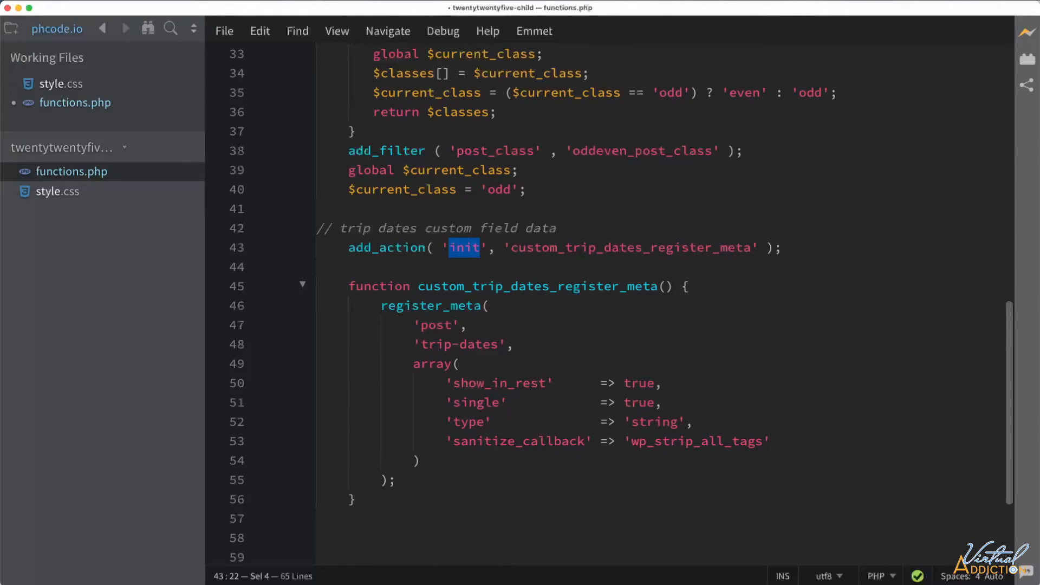
{"action": "left_click_drag", "start_coordinate": [342, 286], "coordinate": [689, 286]}
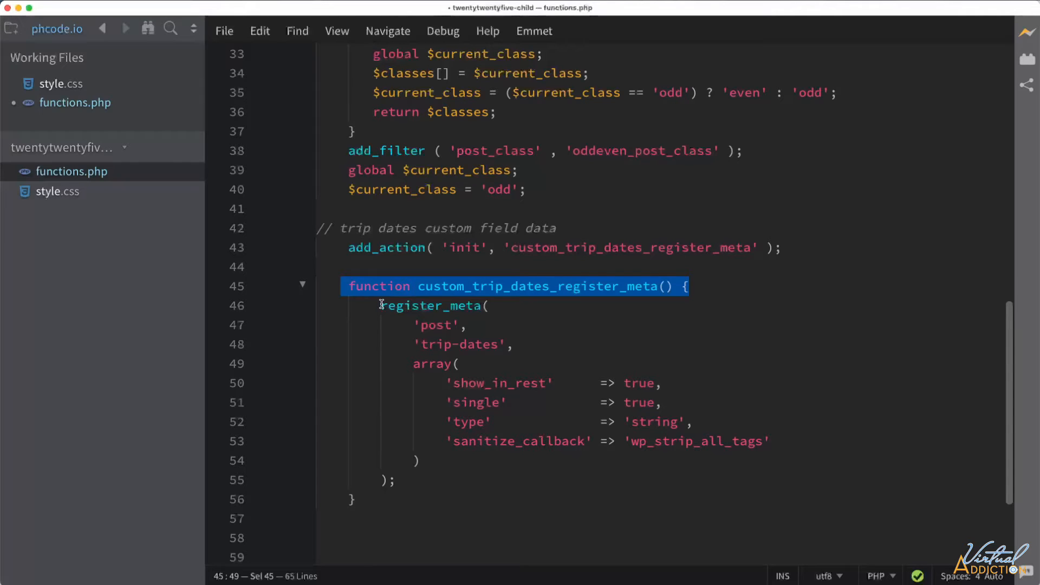
{"action": "left_click_drag", "start_coordinate": [381, 306], "coordinate": [670, 478]}
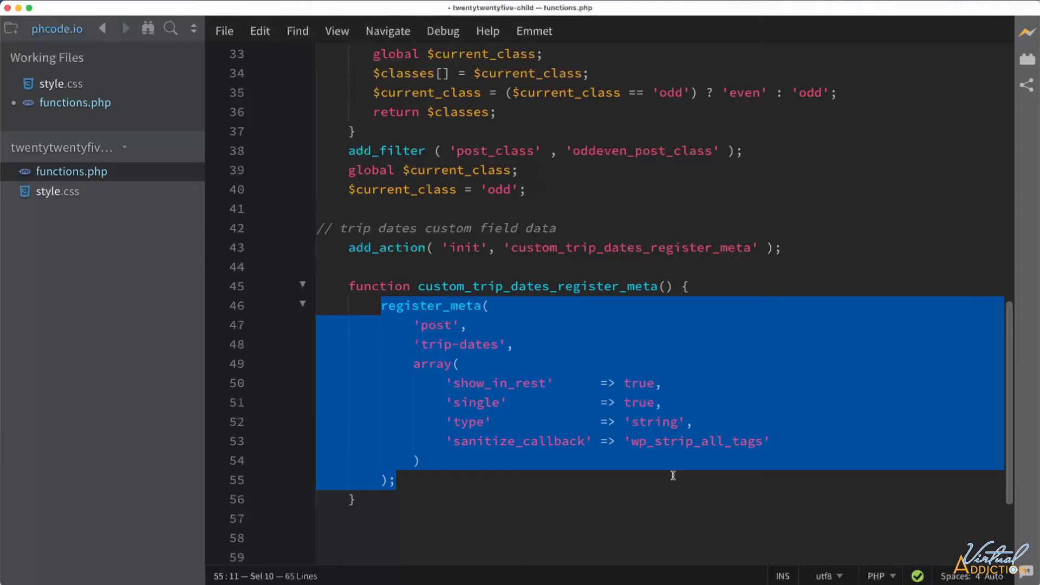
{"action": "left_click", "coordinate": [497, 345]}
{"action": "left_click_drag", "start_coordinate": [414, 325], "coordinate": [458, 326]}
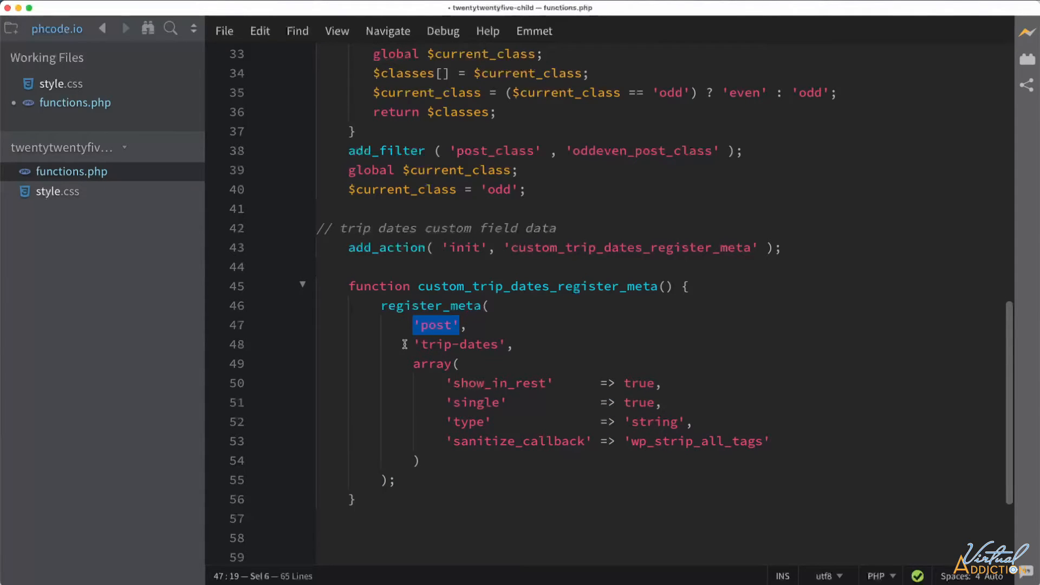
{"action": "left_click_drag", "start_coordinate": [406, 345], "coordinate": [504, 345]}
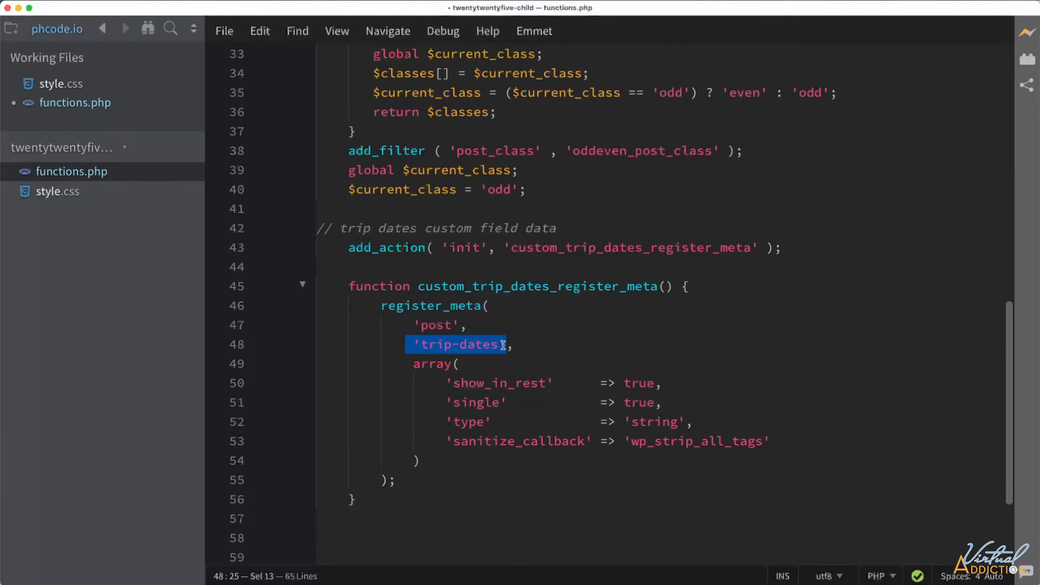
{"action": "left_click_drag", "start_coordinate": [453, 364], "coordinate": [406, 364]}
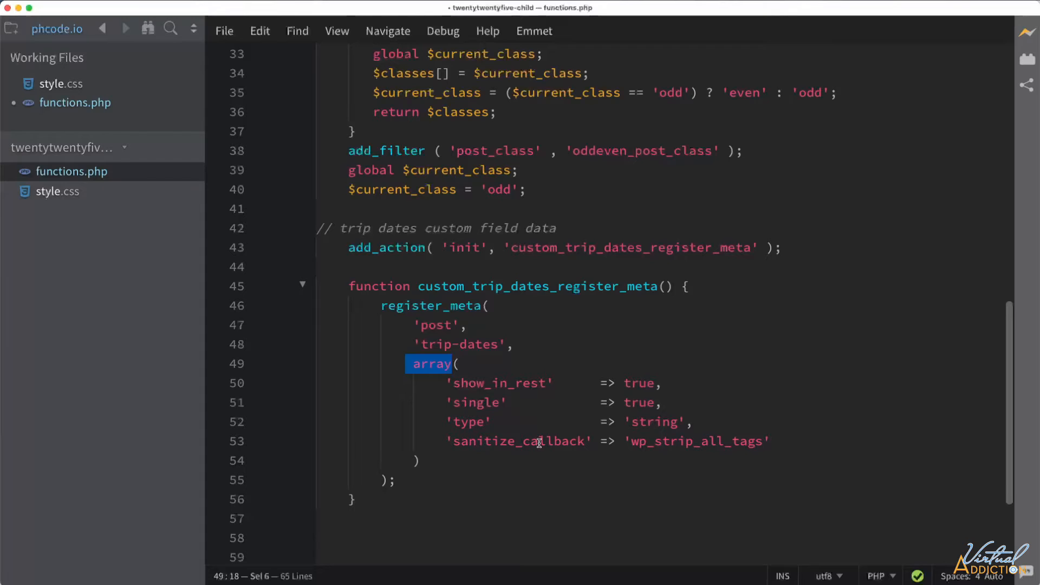
{"action": "double_click", "coordinate": [543, 383]}
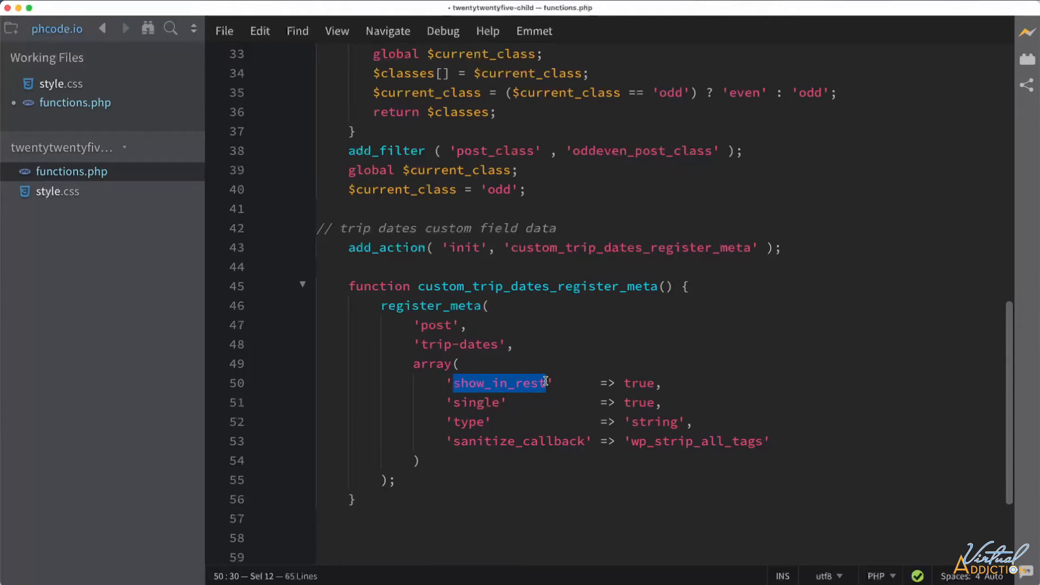
{"action": "scroll", "coordinate": [545, 380], "scroll_direction": "up", "scroll_amount": 1}
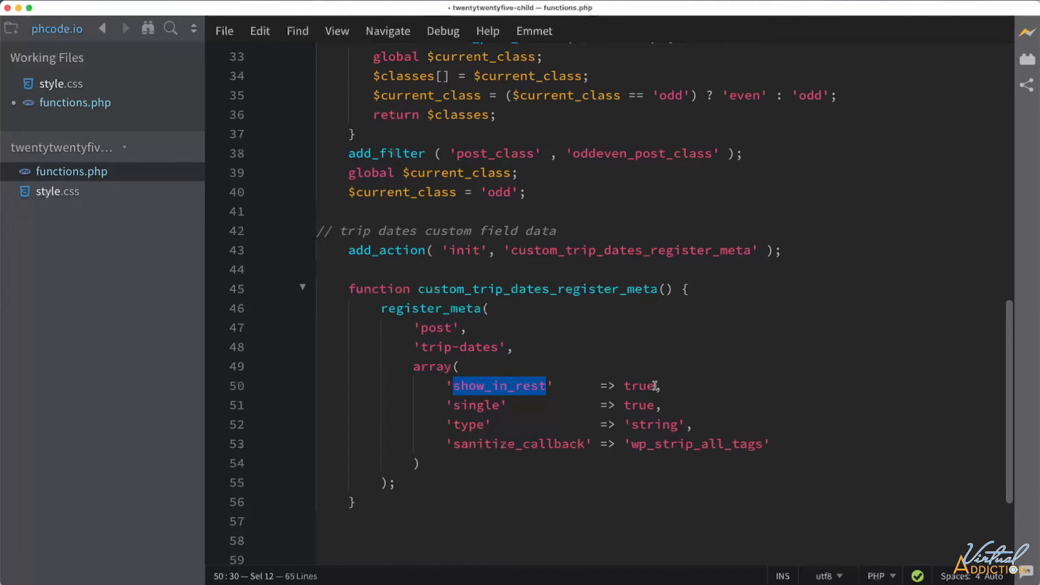
{"action": "double_click", "coordinate": [486, 406]}
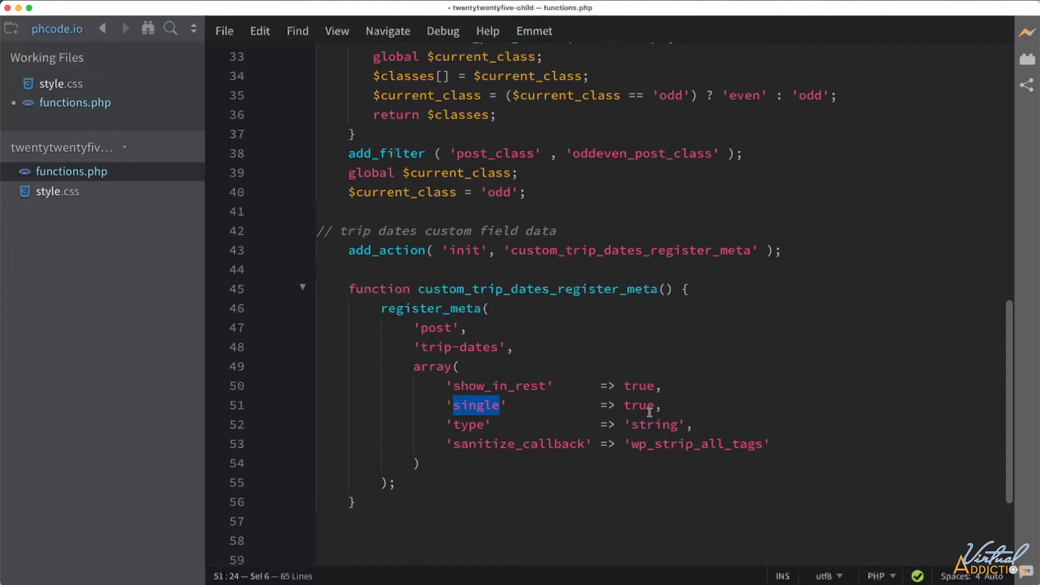
{"action": "double_click", "coordinate": [462, 425]}
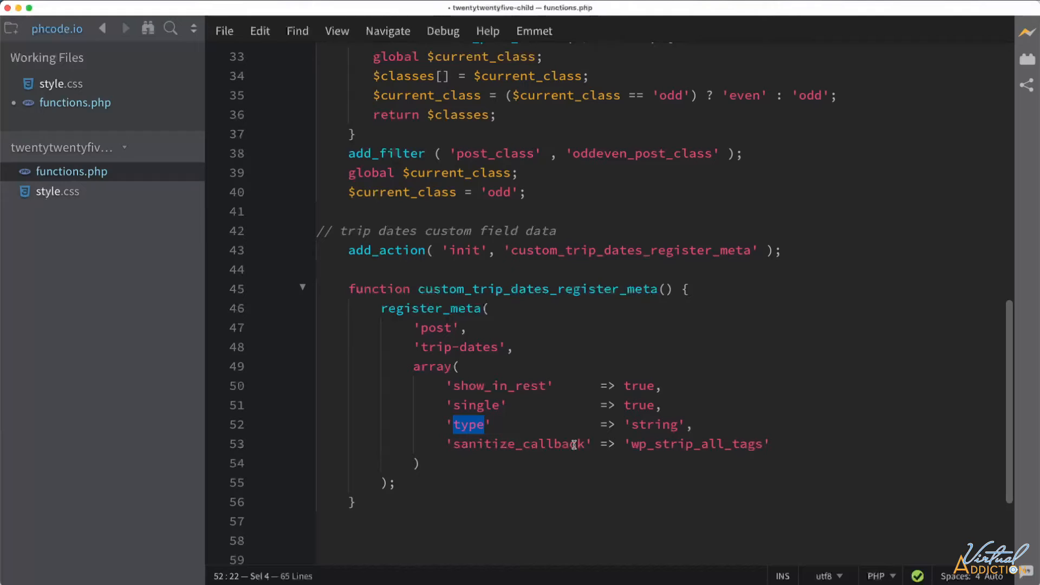
{"action": "left_click_drag", "start_coordinate": [631, 445], "coordinate": [761, 442]}
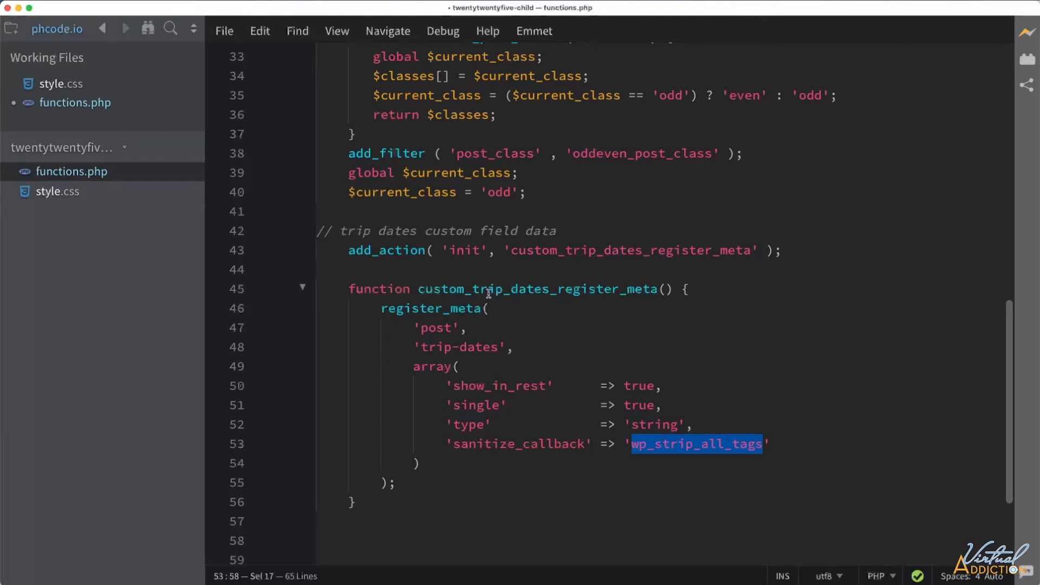
- Save functions.php with the trip dates registration code
{"action": "left_click_drag", "start_coordinate": [348, 250], "coordinate": [580, 518]}
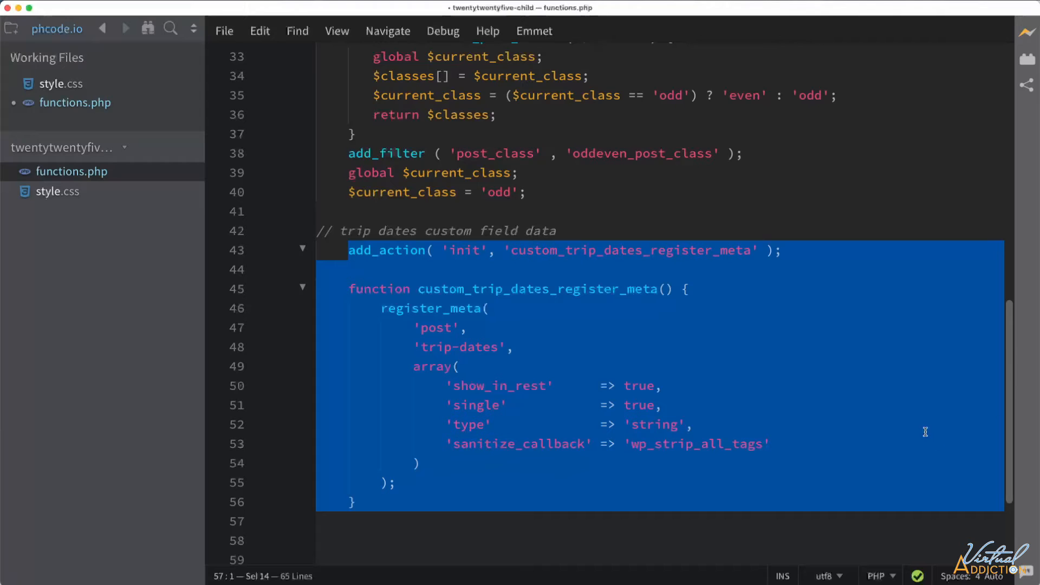
{"action": "left_click", "coordinate": [854, 403]}
{"action": "key", "text": "super+s"}
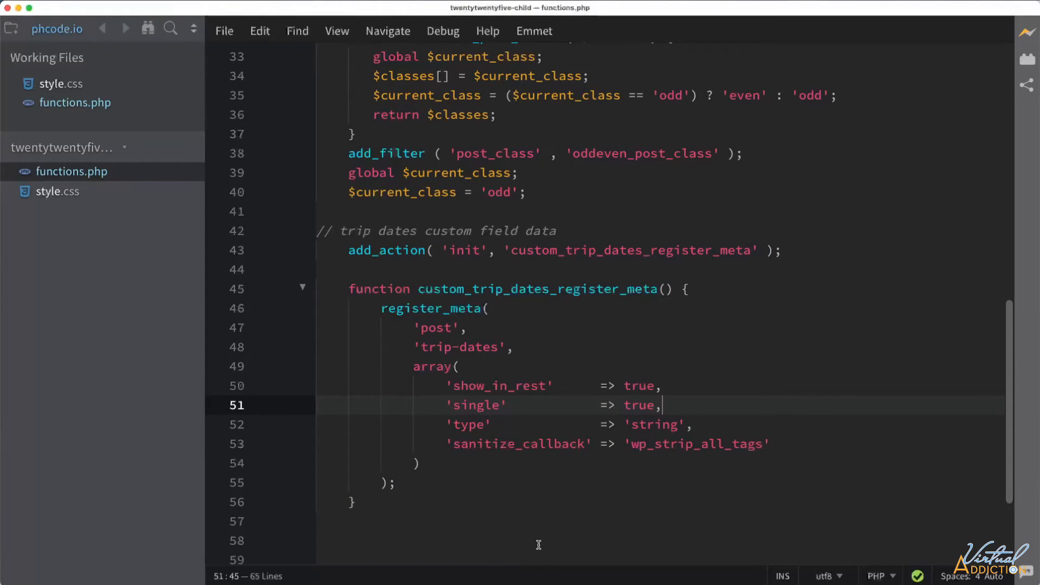
- Switch to the browser, reload the Blog page and check the post list for trip dates
{"action": "key", "text": "super+Tab"}
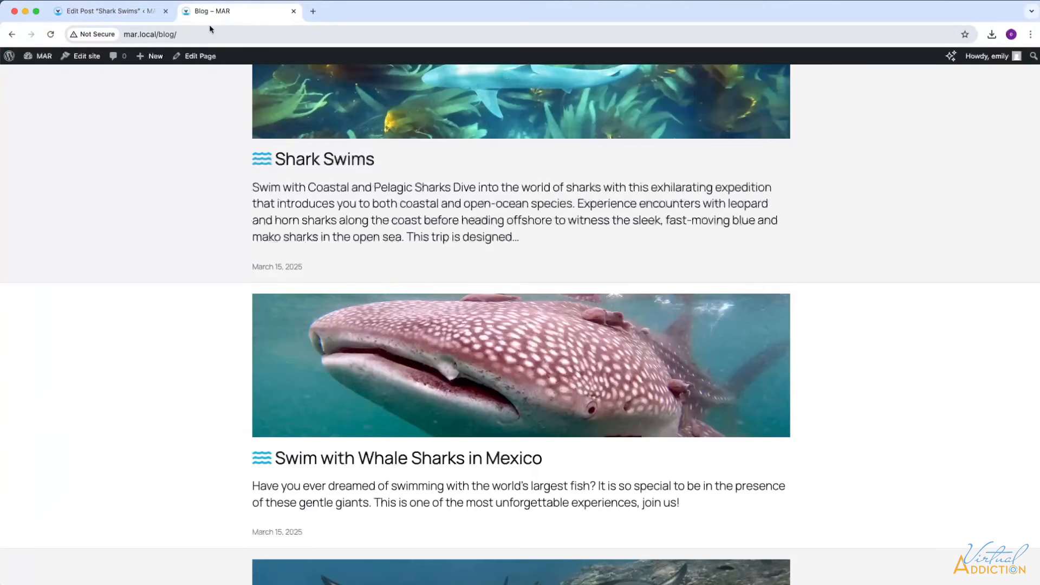
{"action": "left_click", "coordinate": [50, 34]}
{"action": "scroll", "coordinate": [657, 293], "scroll_direction": "up", "scroll_amount": 2}
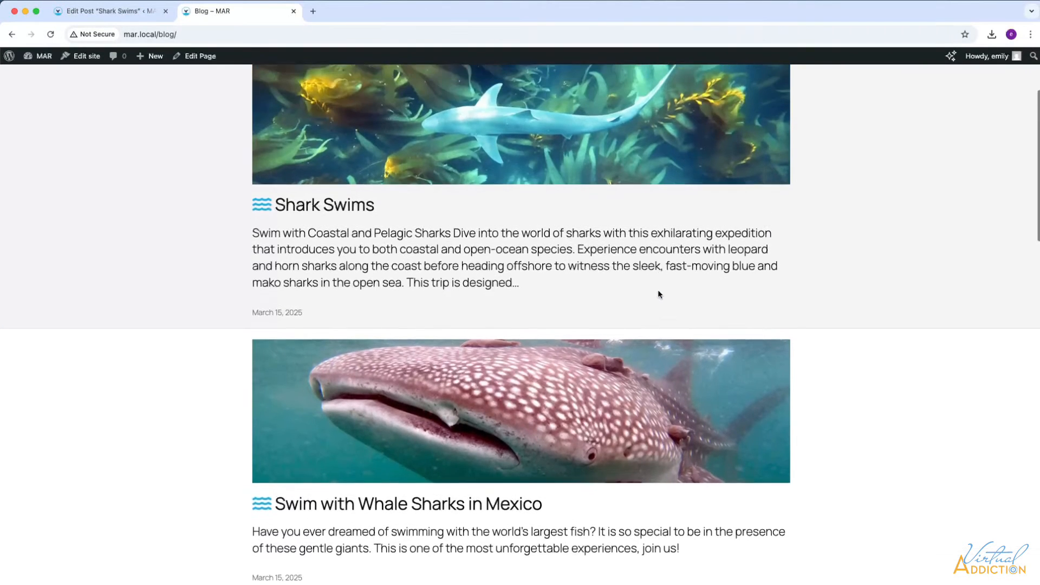
{"action": "scroll", "coordinate": [660, 294], "scroll_direction": "up", "scroll_amount": 2}
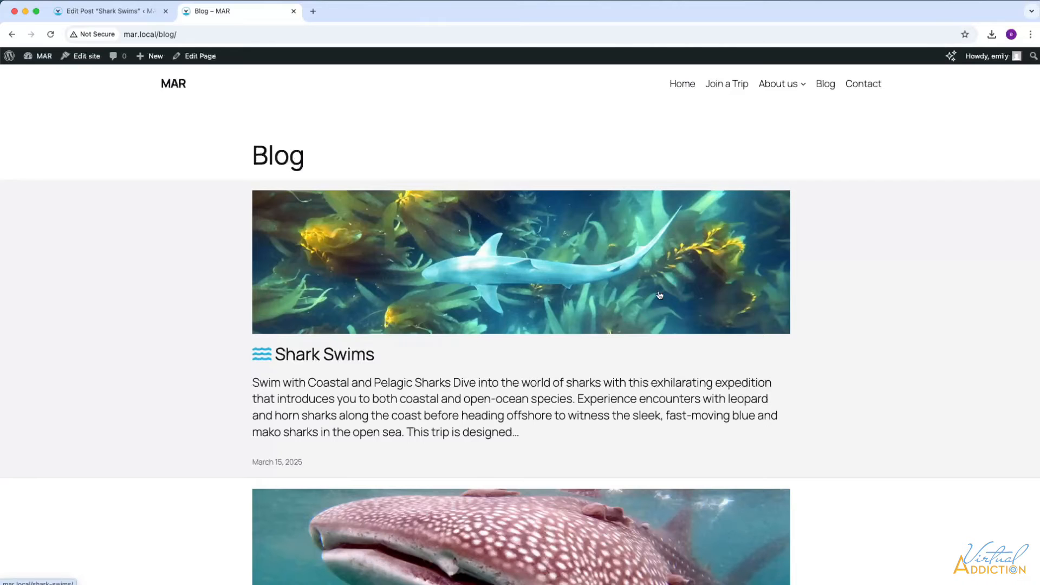
{"action": "scroll", "coordinate": [660, 295], "scroll_direction": "down", "scroll_amount": 1}
{"action": "scroll", "coordinate": [659, 295], "scroll_direction": "down", "scroll_amount": 1}
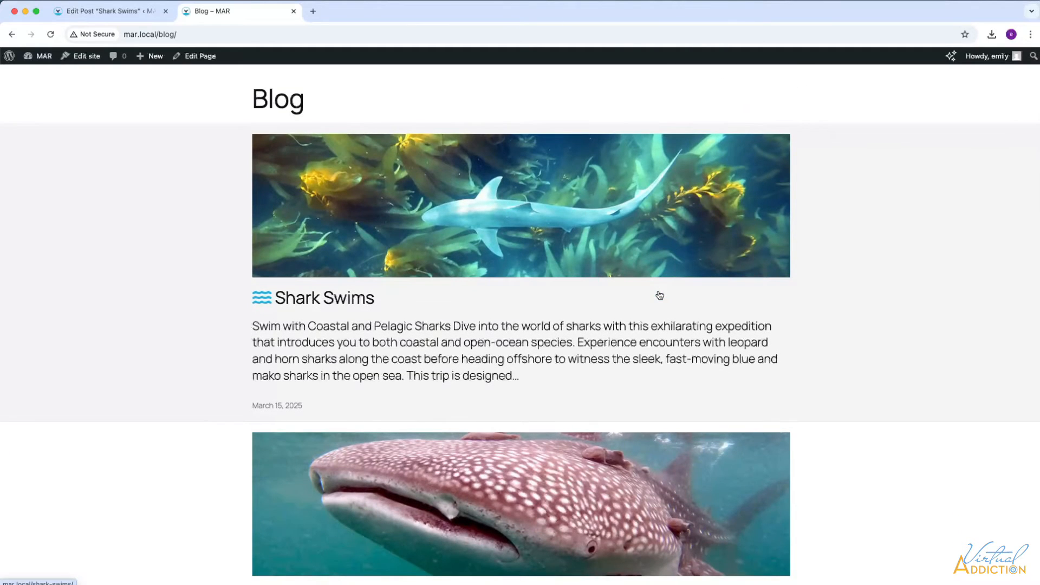
{"action": "scroll", "coordinate": [659, 295], "scroll_direction": "down", "scroll_amount": 2}
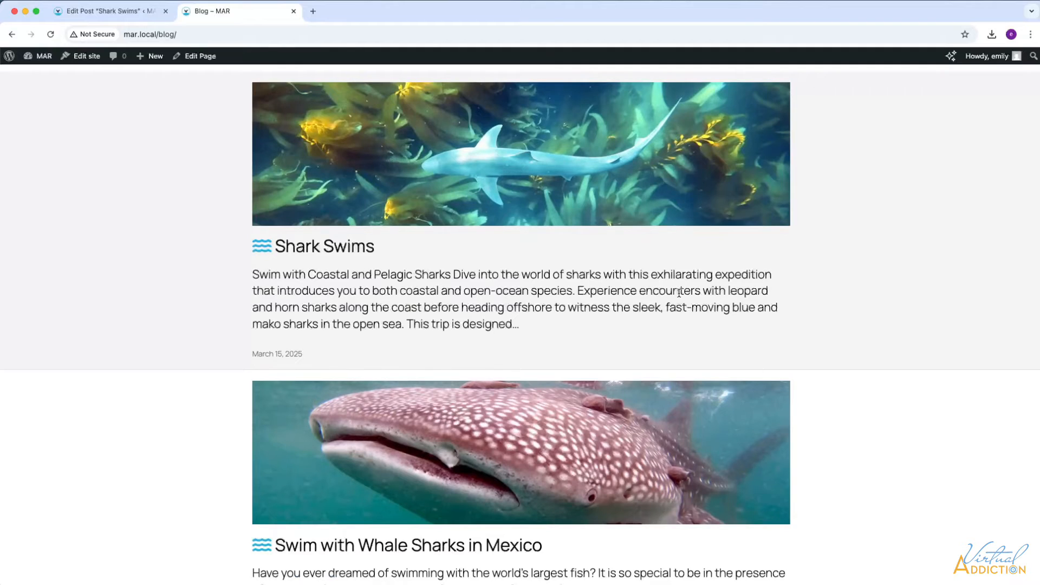
{"action": "scroll", "coordinate": [679, 292], "scroll_direction": "down", "scroll_amount": 2}
{"action": "scroll", "coordinate": [678, 293], "scroll_direction": "up", "scroll_amount": 5}
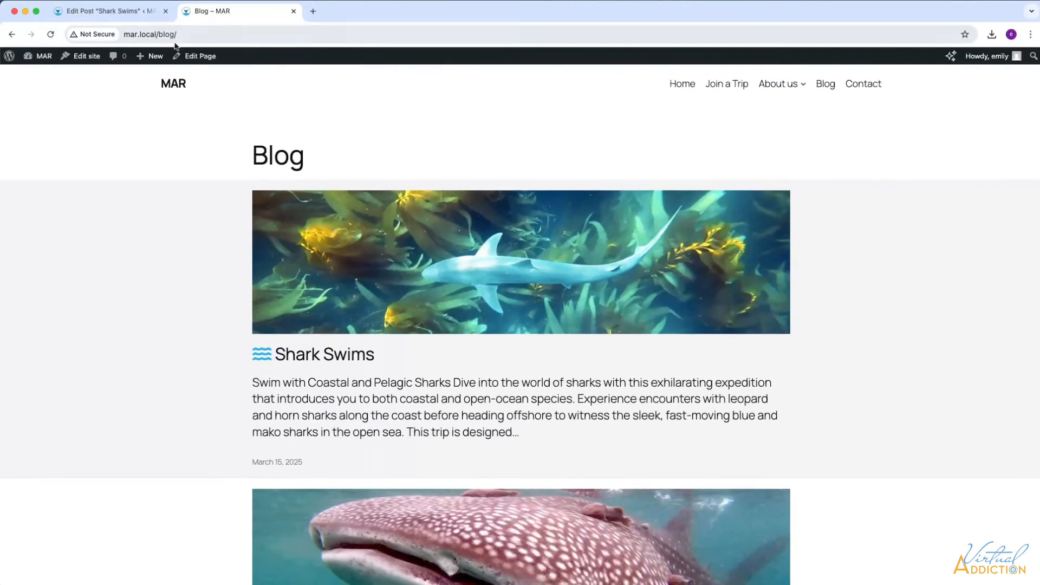
- Leave the Shark Swims post and open the Blog Home template in the WordPress site editor
{"action": "left_click", "coordinate": [114, 12]}
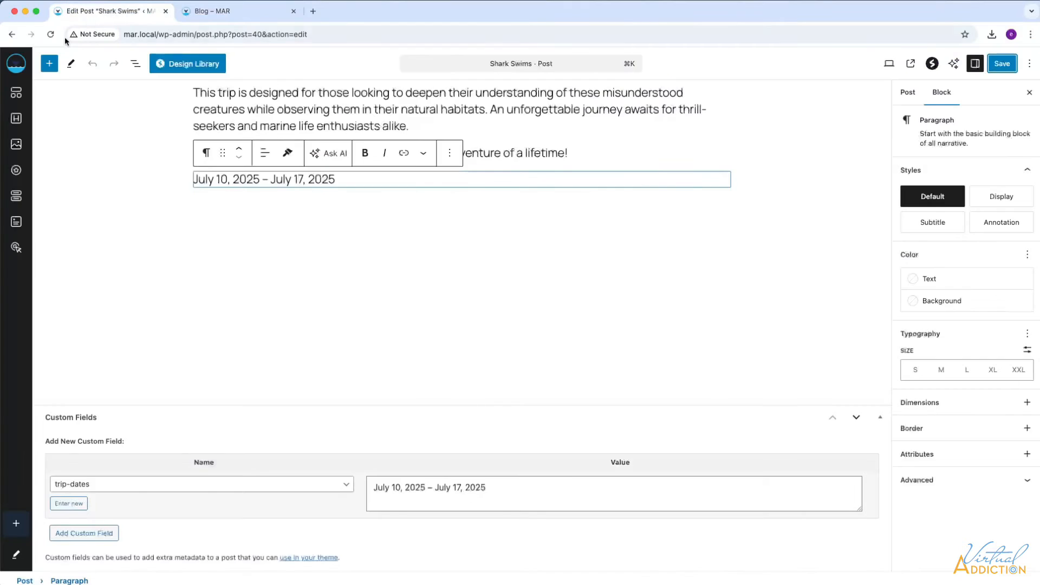
{"action": "left_click", "coordinate": [16, 64]}
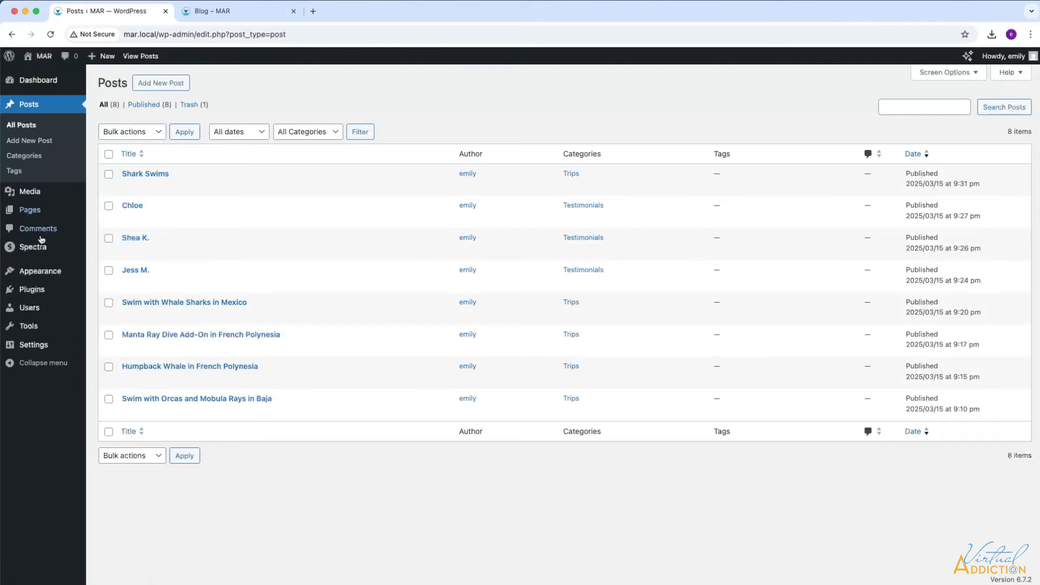
{"action": "mouse_move", "coordinate": [47, 275]}
{"action": "left_click", "coordinate": [109, 274]}
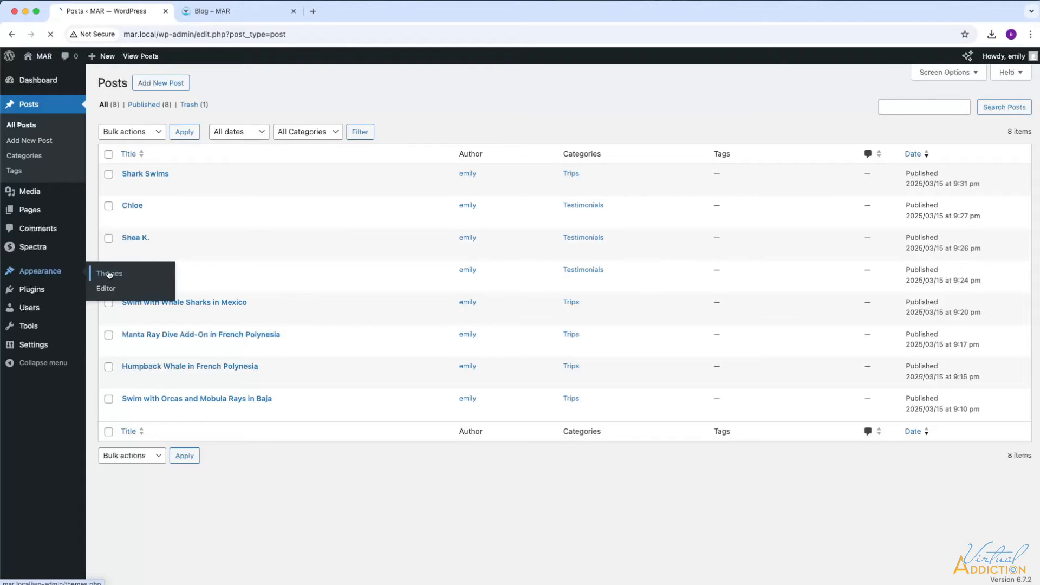
{"action": "left_click", "coordinate": [18, 239]}
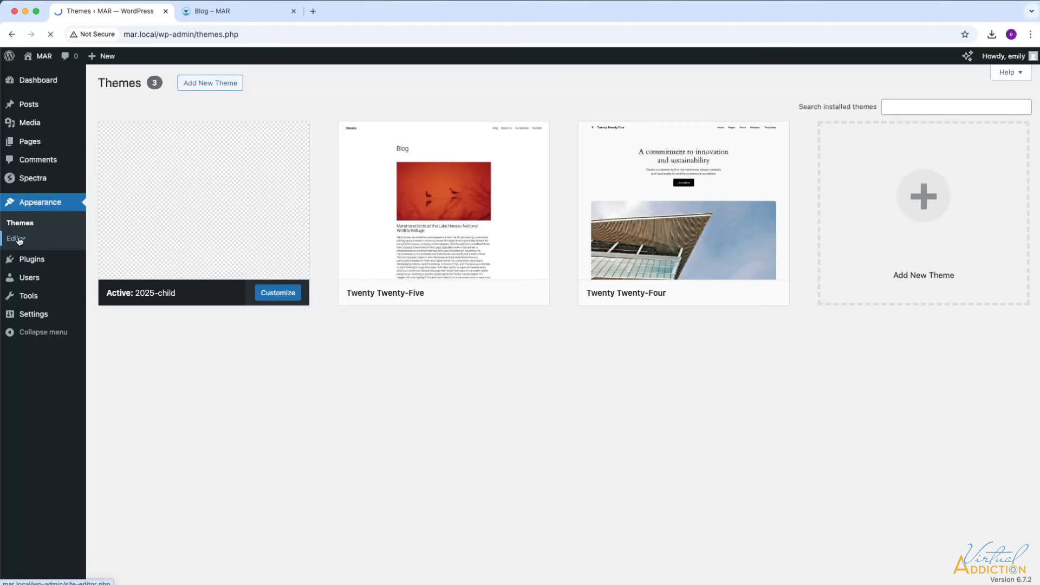
{"action": "left_click", "coordinate": [54, 244]}
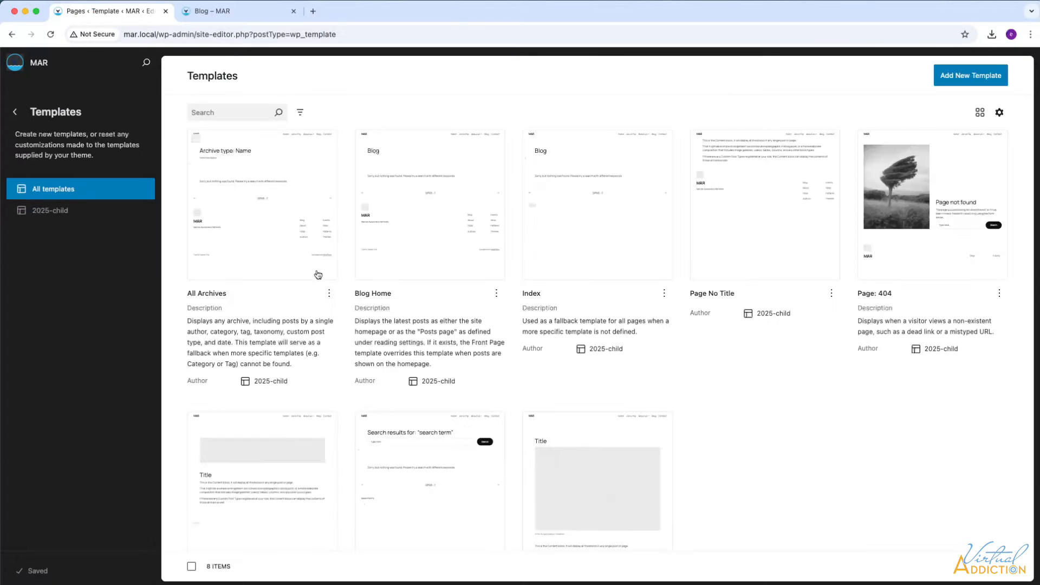
{"action": "left_click", "coordinate": [425, 236]}
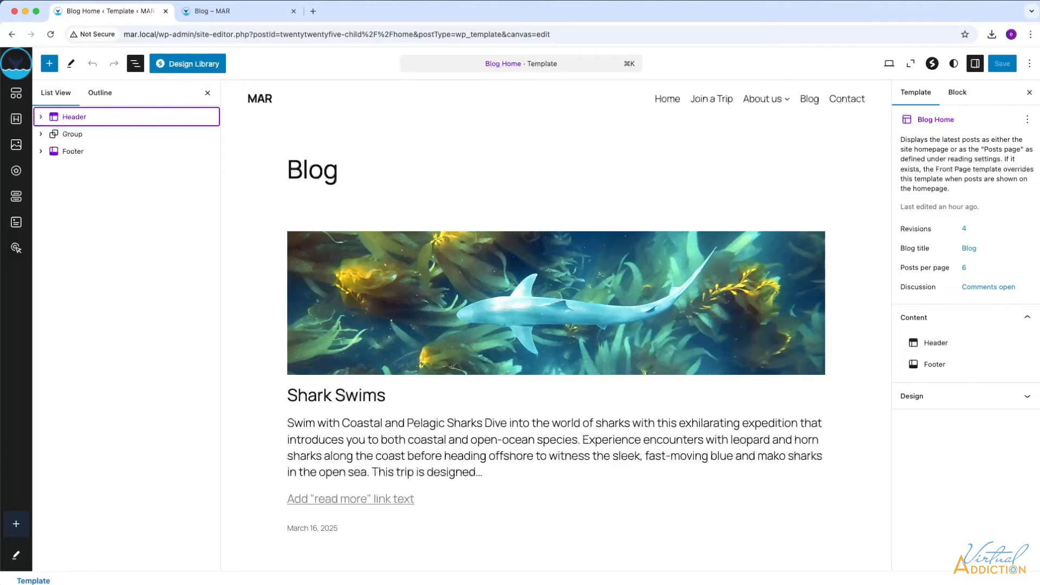
- Expand the Blog Home block structure through Group, Query Loop and Post Template to show the blocks of each post's inner group
{"action": "left_click", "coordinate": [41, 135]}
{"action": "left_click", "coordinate": [55, 170]}
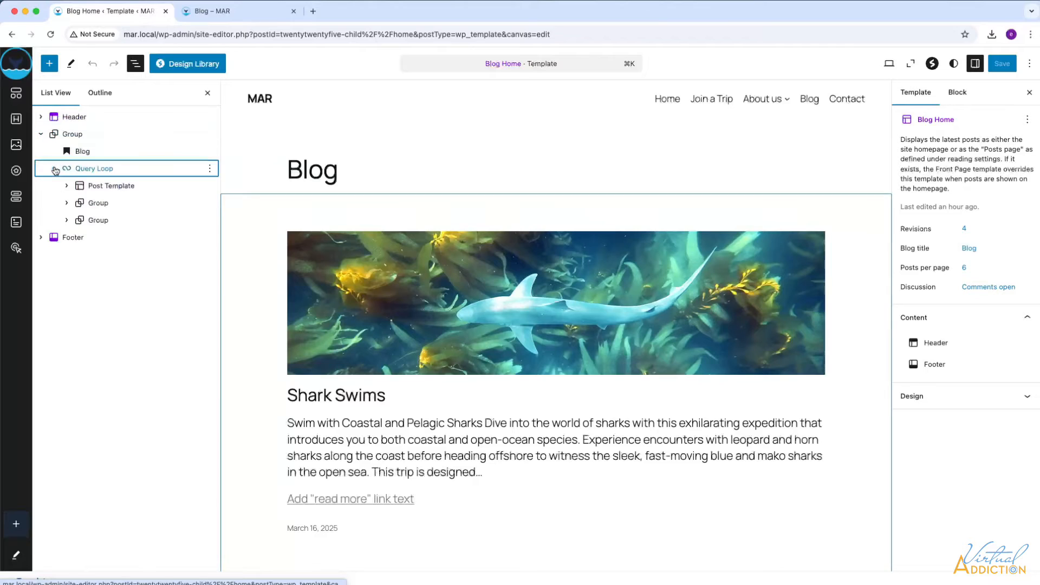
{"action": "left_click", "coordinate": [67, 186]}
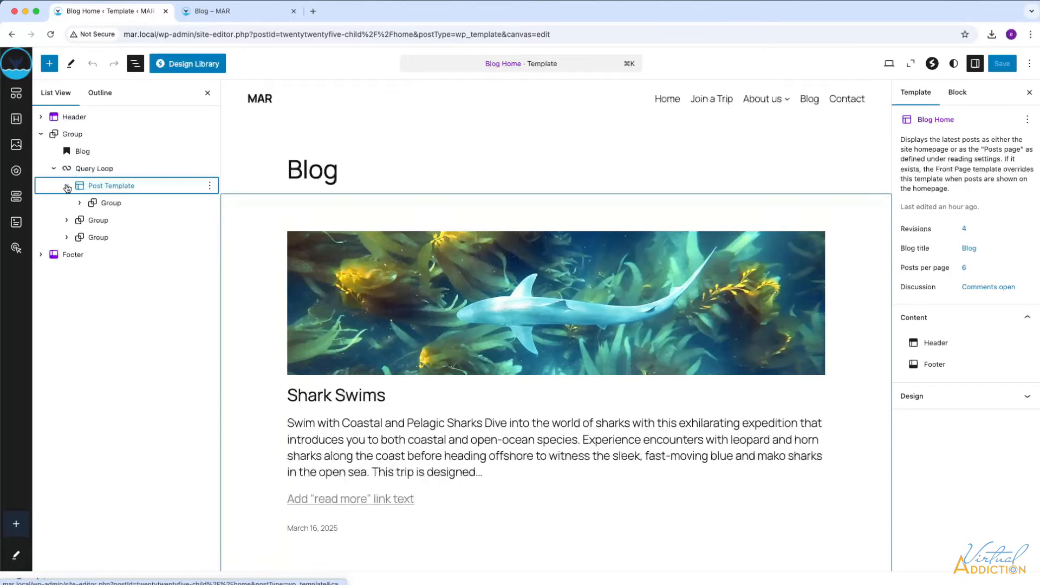
{"action": "left_click", "coordinate": [80, 203]}
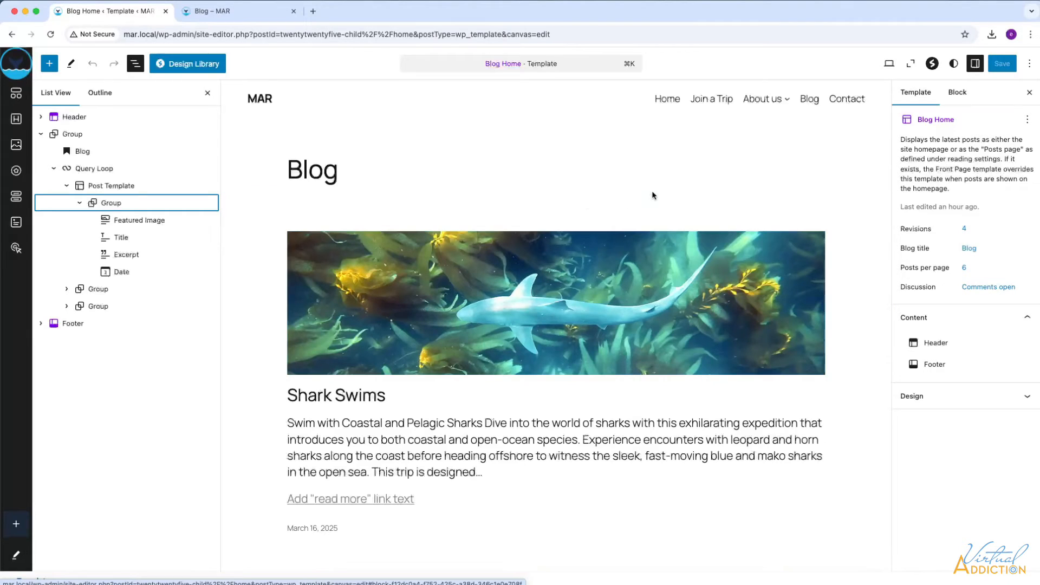
- Switch the Blog Home template to the code editor and look over its block markup
{"action": "left_click", "coordinate": [1029, 64]}
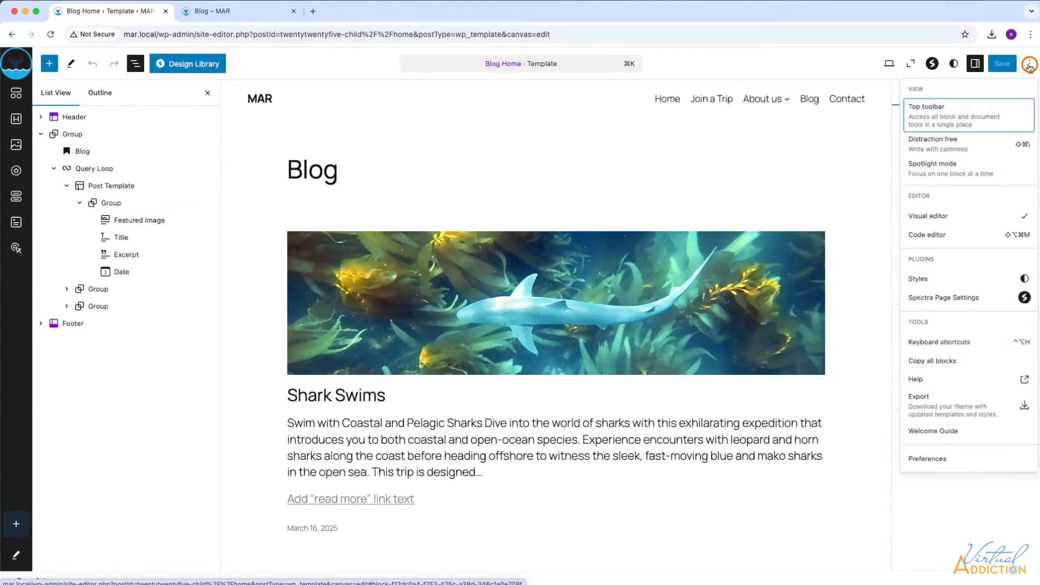
{"action": "left_click", "coordinate": [928, 242]}
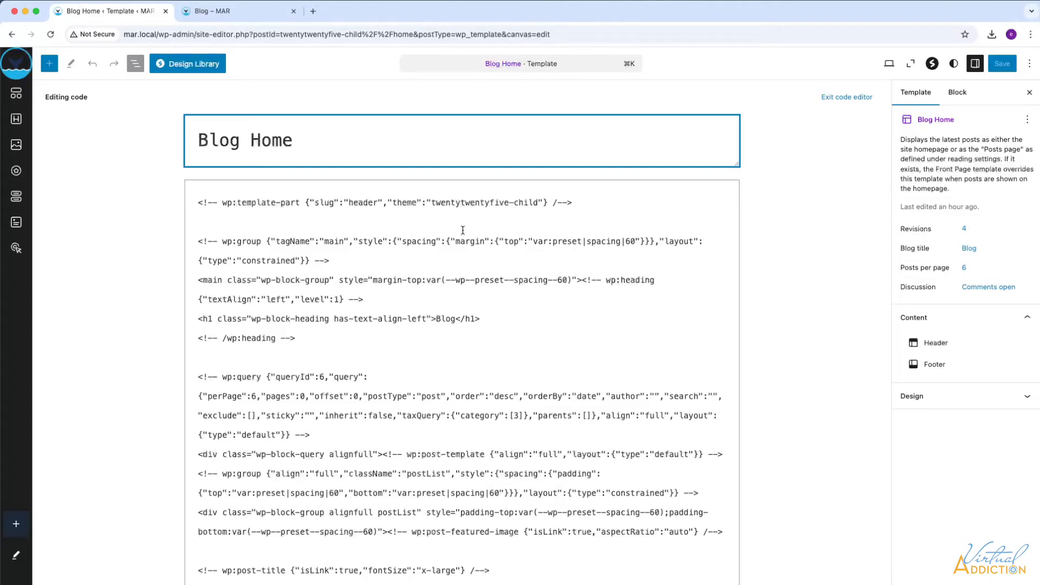
{"action": "scroll", "coordinate": [458, 284], "scroll_direction": "down", "scroll_amount": 10}
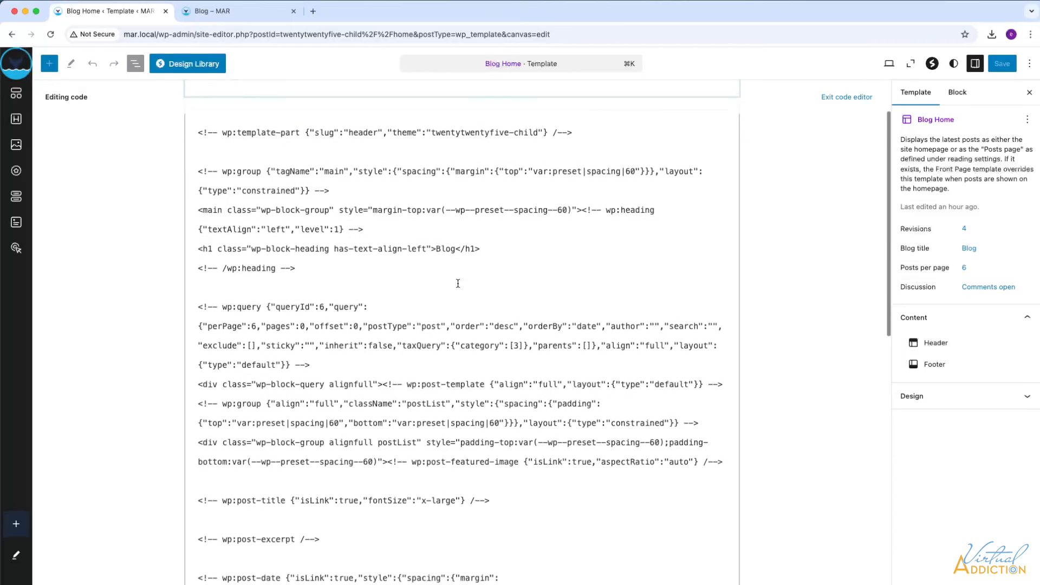
{"action": "scroll", "coordinate": [458, 283], "scroll_direction": "down", "scroll_amount": 8}
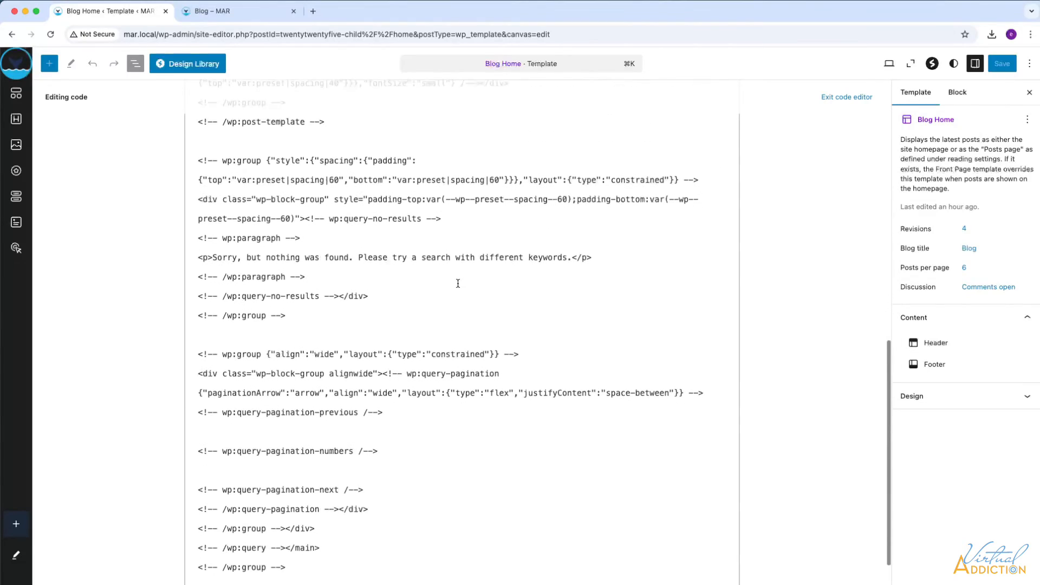
{"action": "scroll", "coordinate": [458, 283], "scroll_direction": "up", "scroll_amount": 15}
{"action": "scroll", "coordinate": [458, 283], "scroll_direction": "up", "scroll_amount": 3}
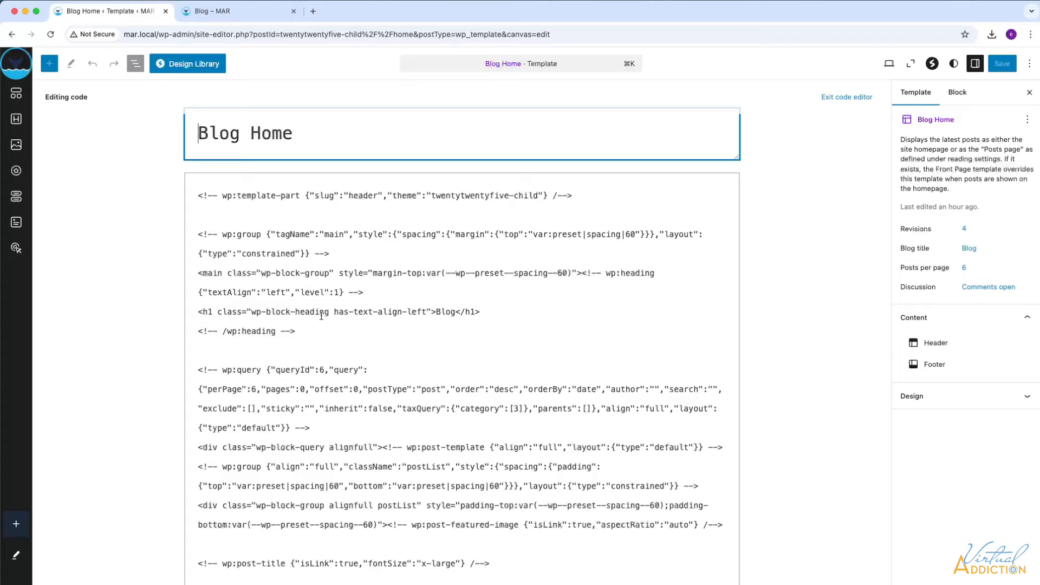
- Examine the query loop markup, from the post-title, post-excerpt and post-date blocks through the closing group and post-template comments
{"action": "scroll", "coordinate": [359, 319], "scroll_direction": "down", "scroll_amount": 1}
{"action": "scroll", "coordinate": [359, 319], "scroll_direction": "down", "scroll_amount": 3}
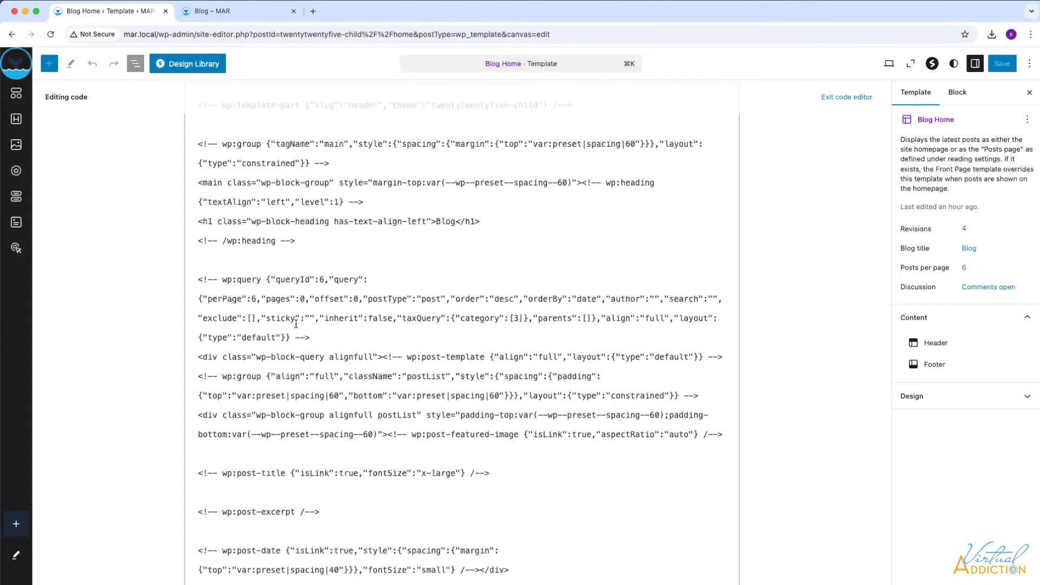
{"action": "scroll", "coordinate": [297, 319], "scroll_direction": "down", "scroll_amount": 1}
{"action": "scroll", "coordinate": [297, 318], "scroll_direction": "down", "scroll_amount": 3}
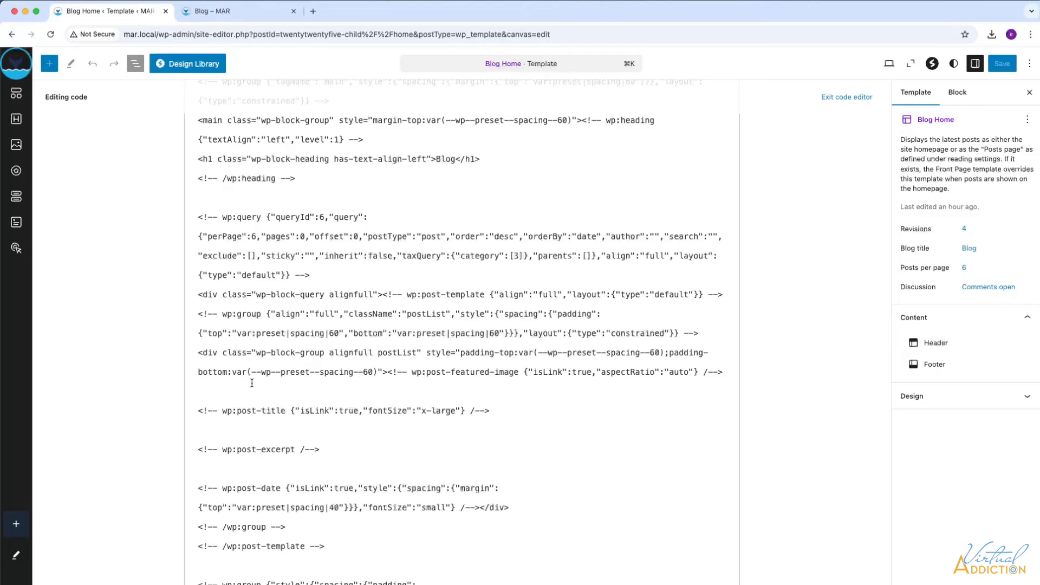
{"action": "left_click_drag", "start_coordinate": [219, 410], "coordinate": [286, 410]}
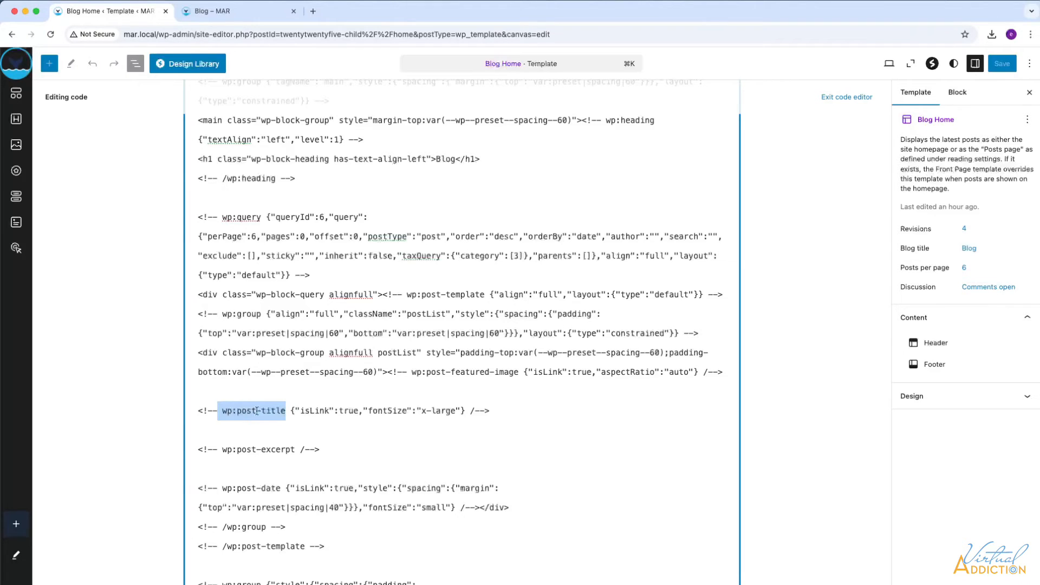
{"action": "scroll", "coordinate": [279, 418], "scroll_direction": "down", "scroll_amount": 2}
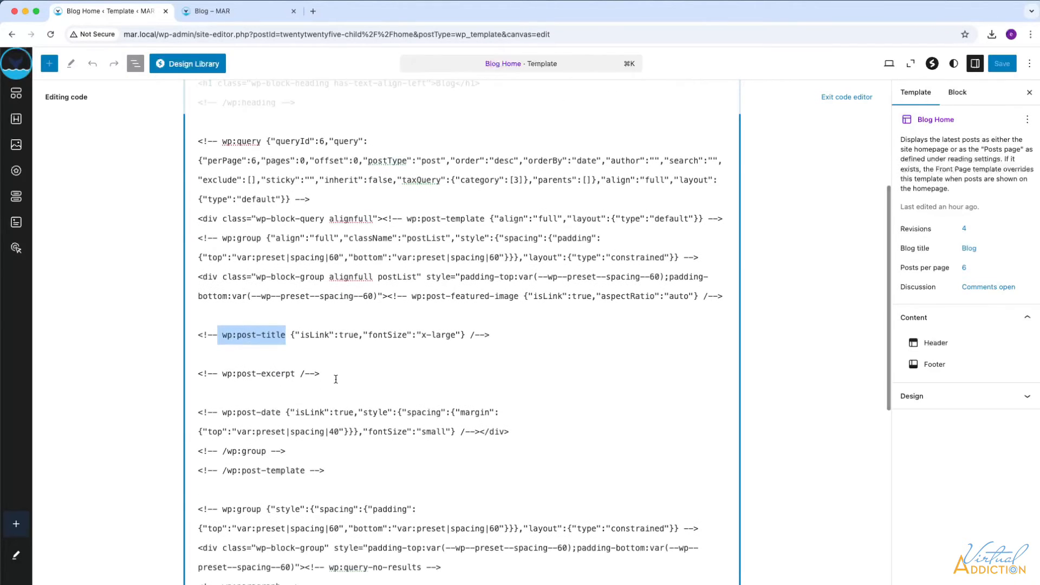
{"action": "left_click_drag", "start_coordinate": [333, 374], "coordinate": [192, 372]}
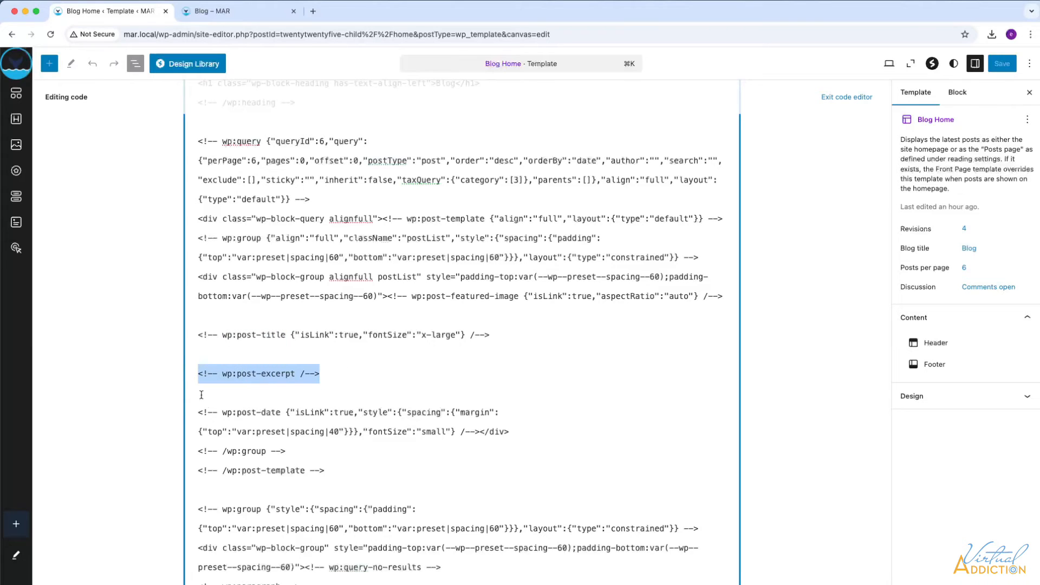
{"action": "left_click_drag", "start_coordinate": [196, 412], "coordinate": [497, 410]}
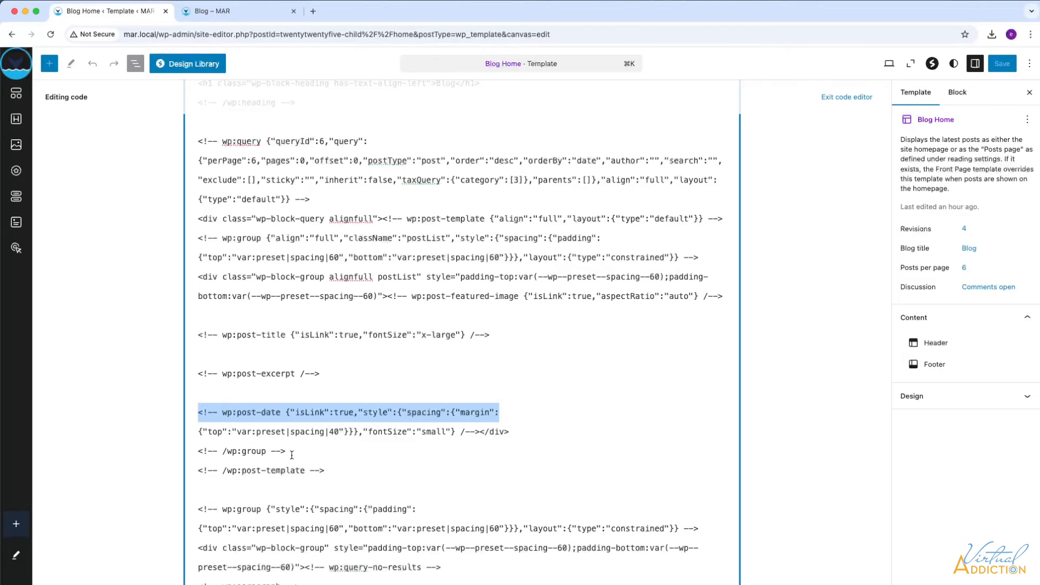
{"action": "left_click_drag", "start_coordinate": [292, 452], "coordinate": [184, 453]}
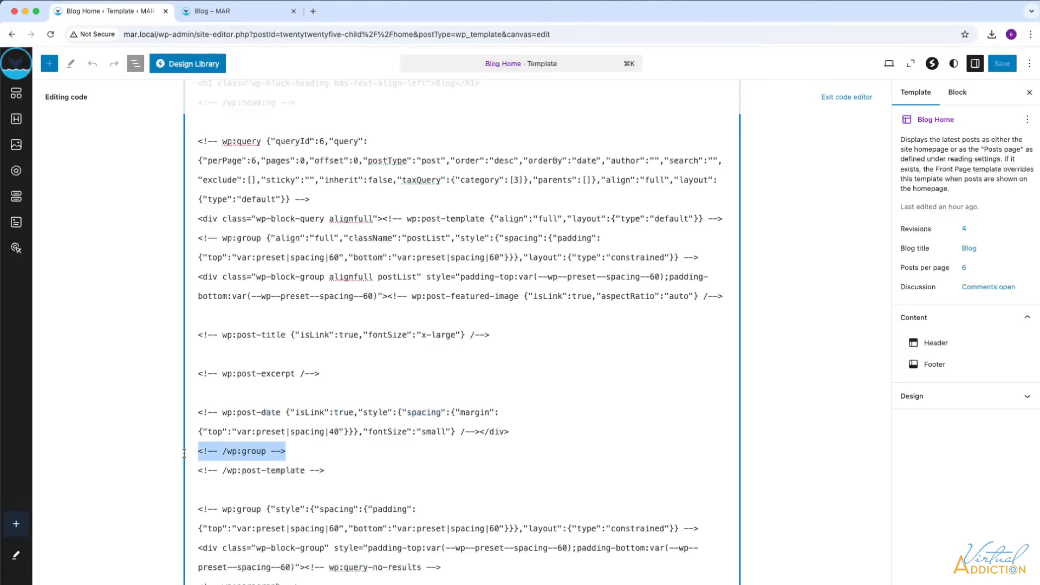
{"action": "left_click_drag", "start_coordinate": [340, 470], "coordinate": [193, 469]}
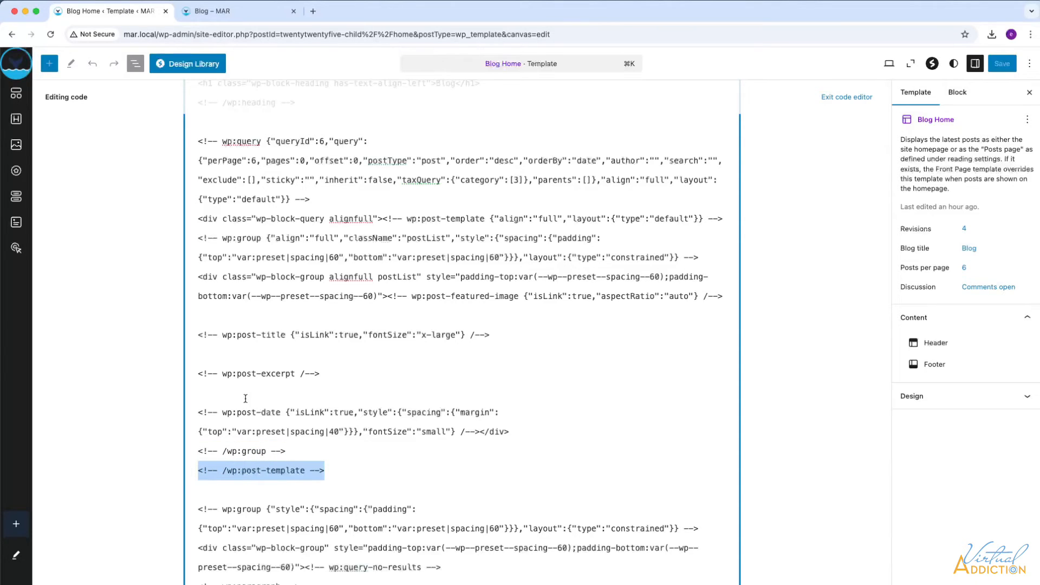
- Insert a wp:paragraph block with class postDate between post-excerpt and post-date, binding its content to core/post-meta with key trip-dates
{"action": "left_click", "coordinate": [199, 385]}
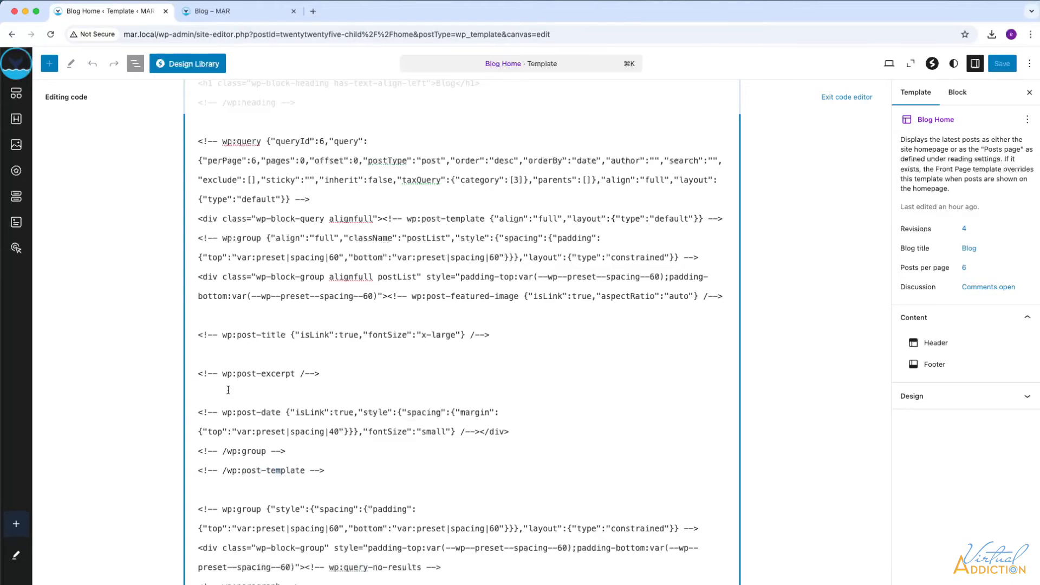
{"action": "key", "text": "Return"}
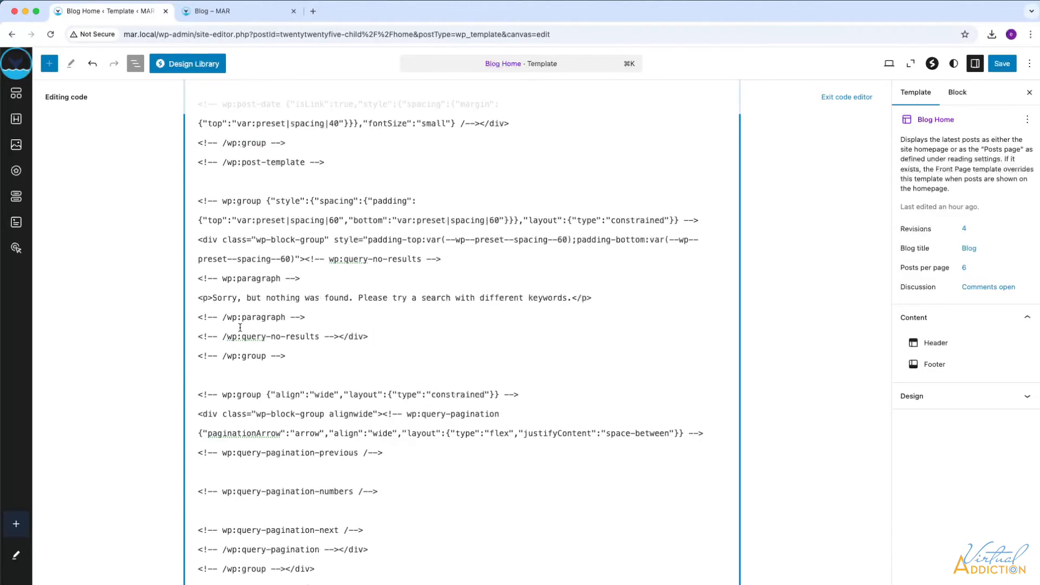
{"action": "scroll", "coordinate": [239, 325], "scroll_direction": "up", "scroll_amount": 5}
{"action": "scroll", "coordinate": [244, 294], "scroll_direction": "up", "scroll_amount": 1}
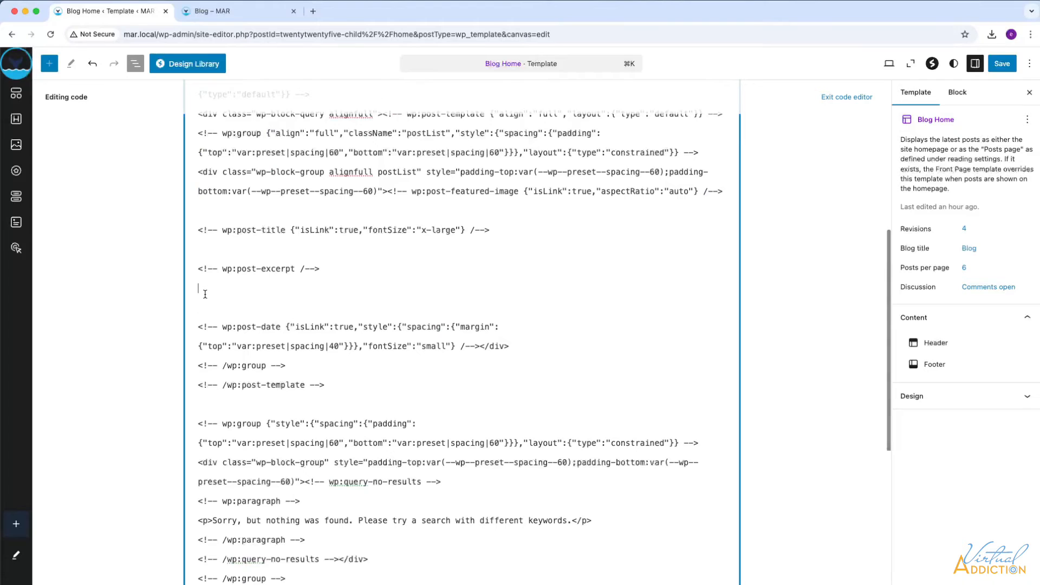
{"action": "key", "text": "Return"}
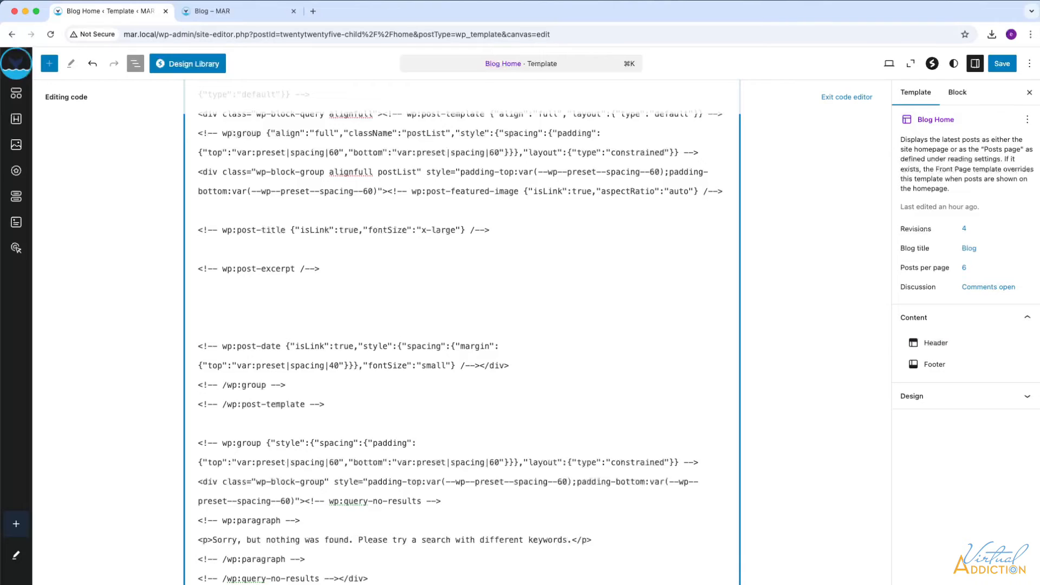
{"action": "key", "text": "super+Tab"}
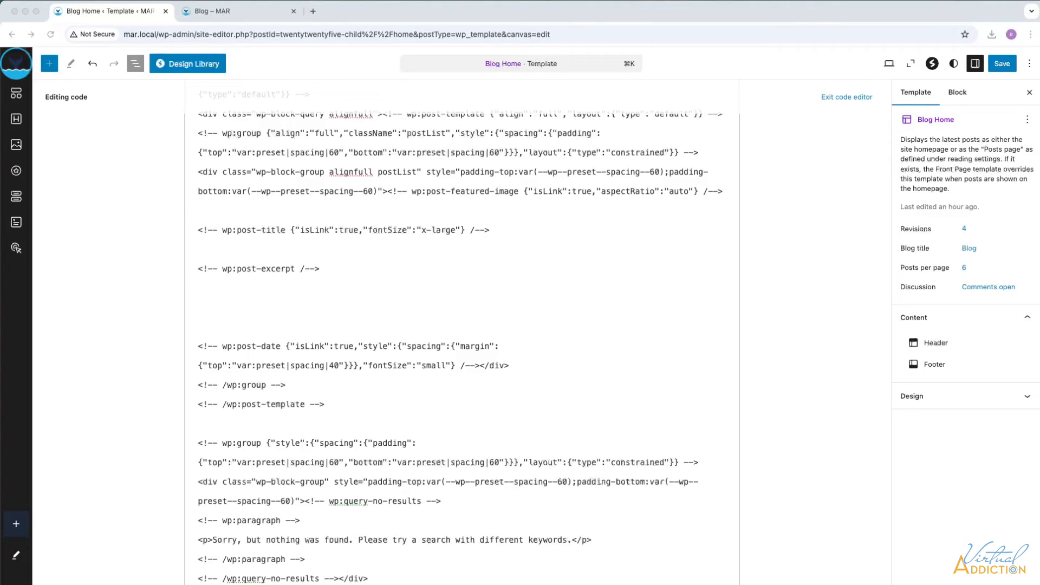
{"action": "left_click", "coordinate": [213, 307]}
{"action": "type", "text": "<!-- wp:paragraph {     \"className\": \"postDate\",     \"metadata\": {         \"bindings\": {             \"content\": {                 \"source\": \"core/post-meta\",                 \"args\": { \"key\": \"trip-dates\" }             }         }     } } --> <p class=\"postDate\"></p> <!-- /wp:paragraph -->"}
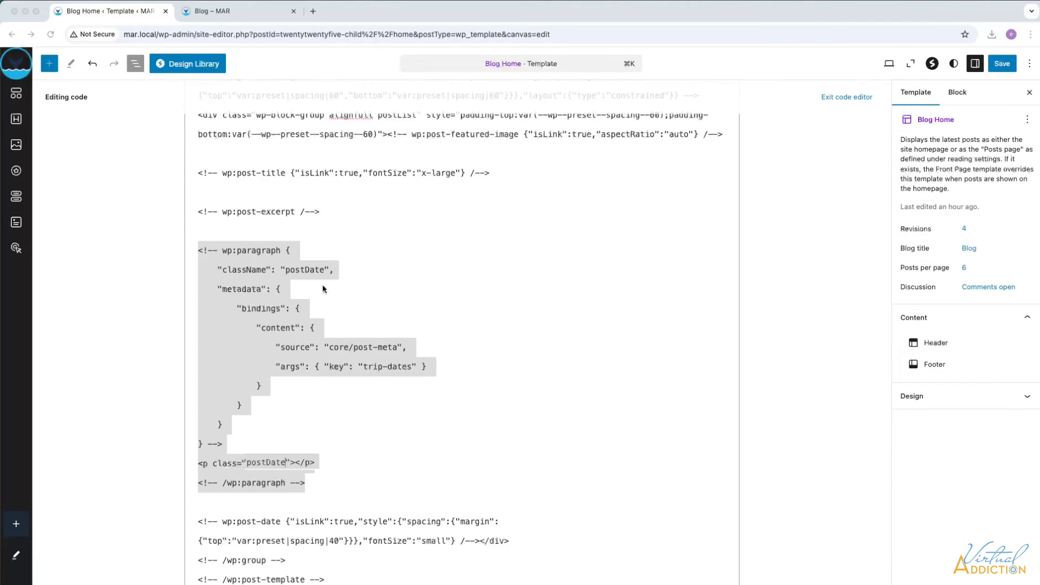
- Review the new paragraph block's code: className, metadata bindings, core/post-meta source, trip-dates key, closing braces and closing paragraph comment
{"action": "left_click", "coordinate": [211, 248]}
{"action": "left_click_drag", "start_coordinate": [198, 251], "coordinate": [300, 252]}
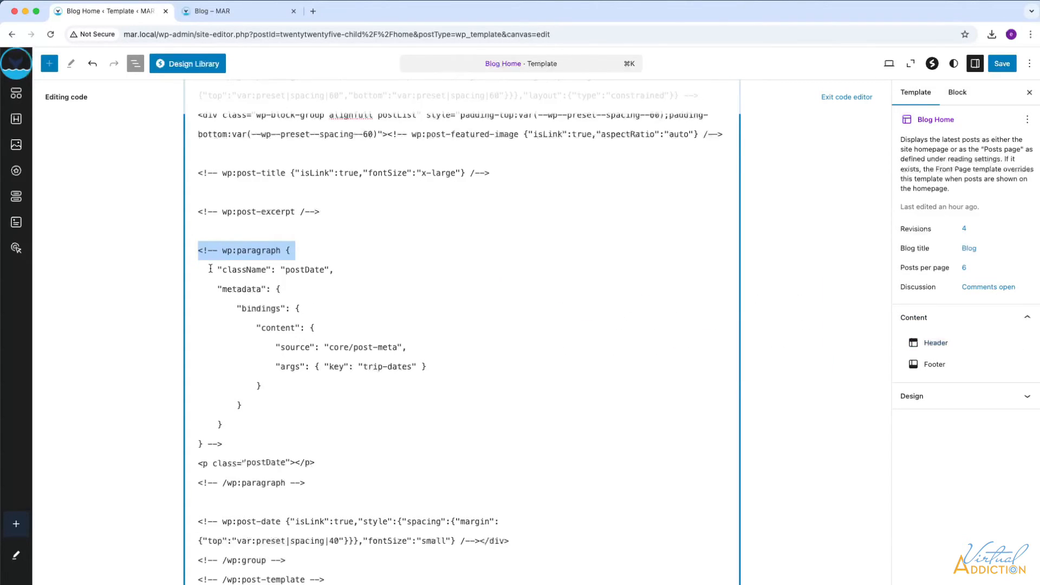
{"action": "left_click_drag", "start_coordinate": [210, 268], "coordinate": [385, 268]}
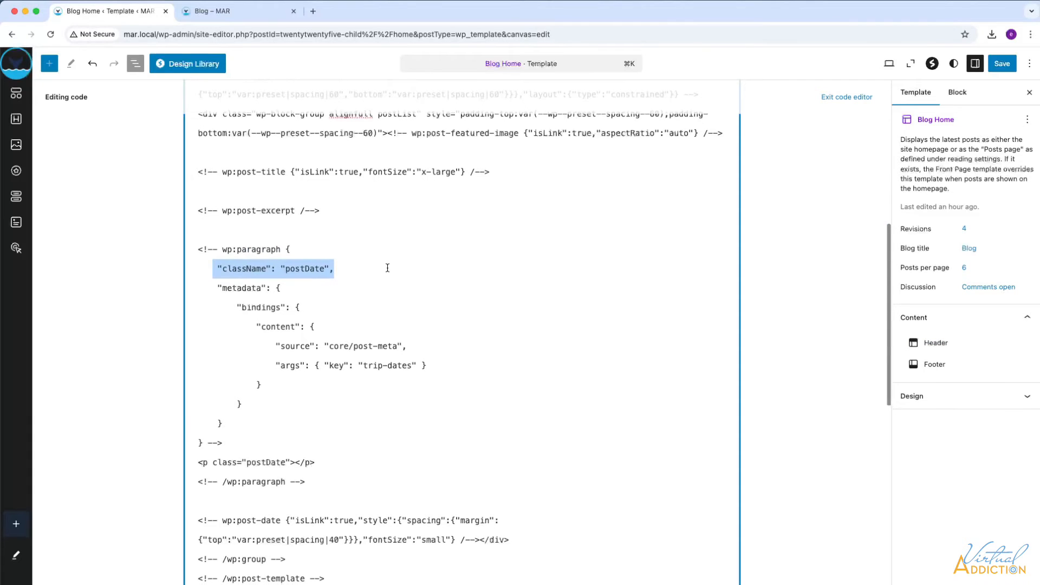
{"action": "scroll", "coordinate": [386, 268], "scroll_direction": "down", "scroll_amount": 1}
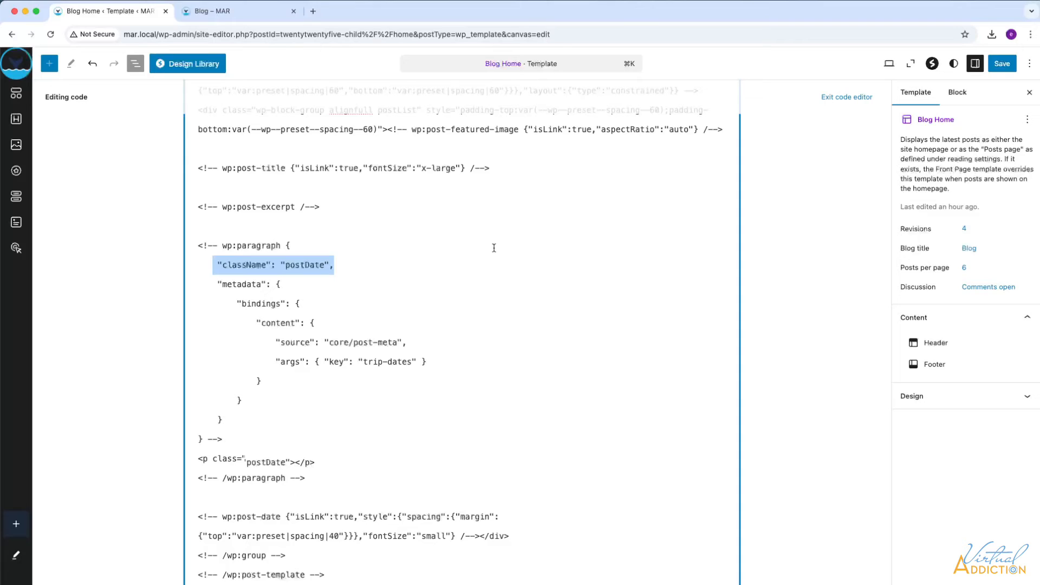
{"action": "left_click_drag", "start_coordinate": [214, 283], "coordinate": [290, 282]}
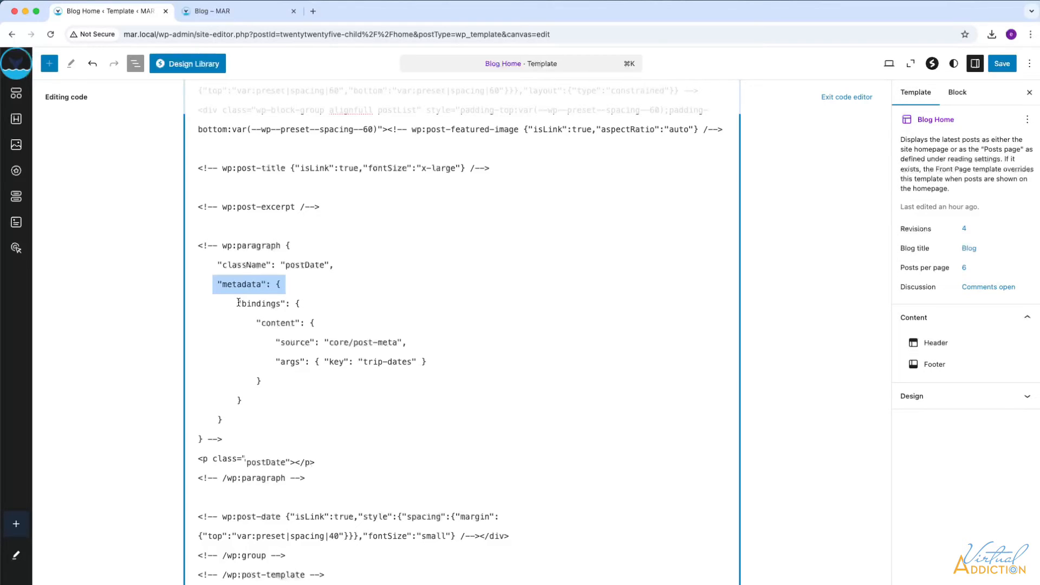
{"action": "left_click_drag", "start_coordinate": [237, 303], "coordinate": [307, 302]}
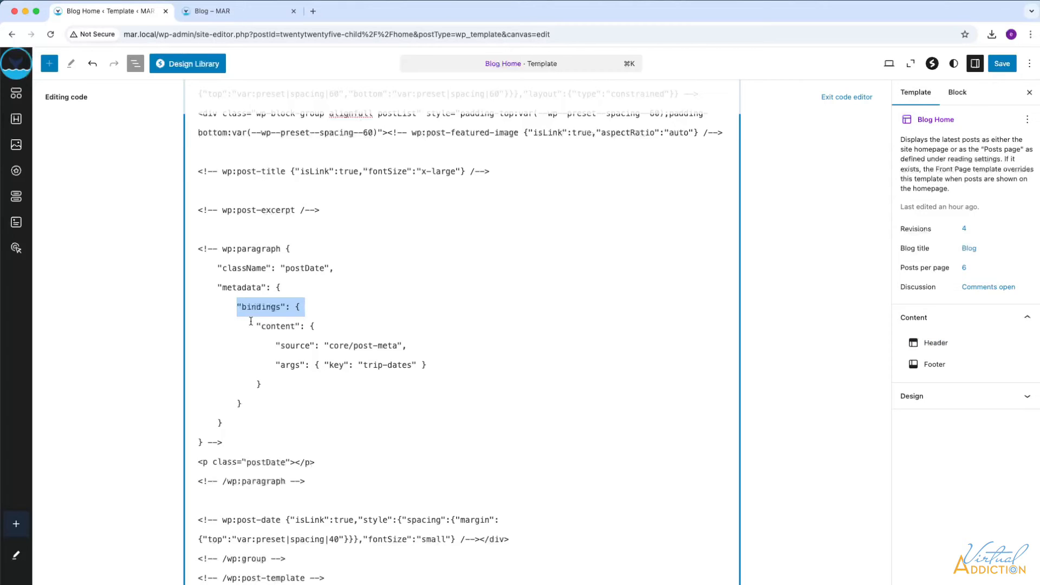
{"action": "left_click_drag", "start_coordinate": [251, 326], "coordinate": [435, 347]}
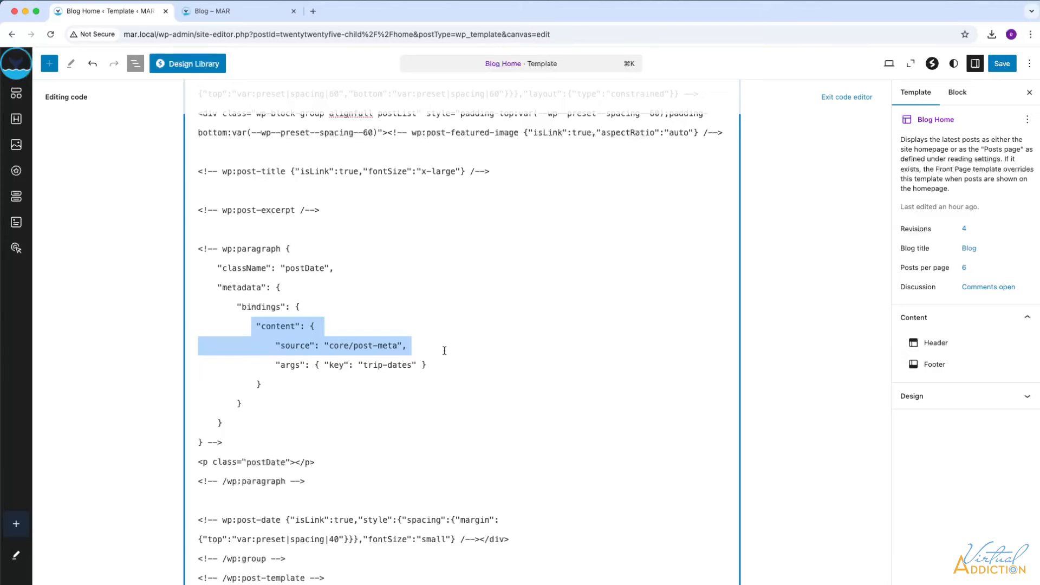
{"action": "left_click_drag", "start_coordinate": [276, 364], "coordinate": [431, 364]}
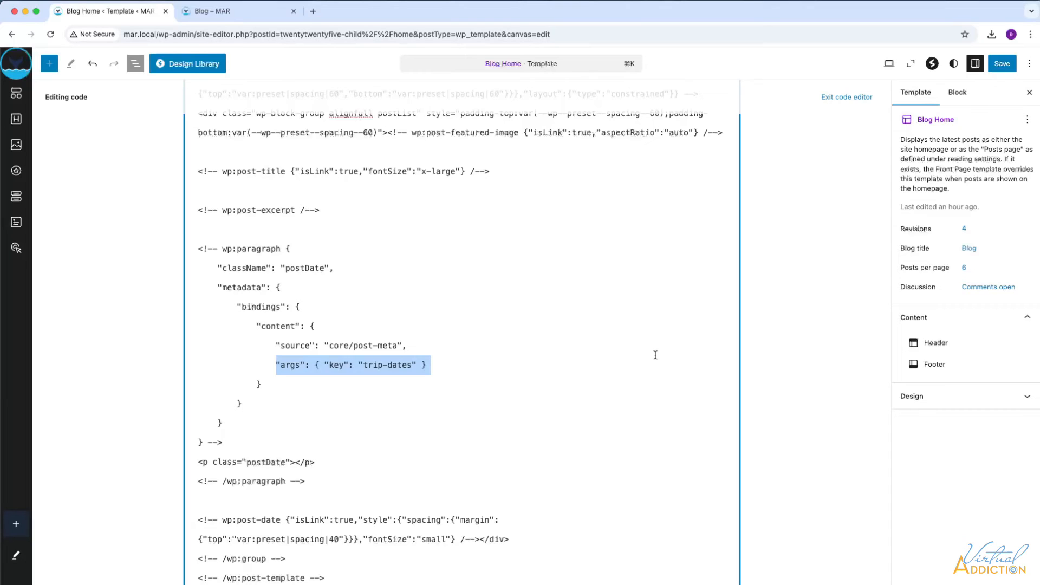
{"action": "left_click_drag", "start_coordinate": [246, 441], "coordinate": [220, 390]}
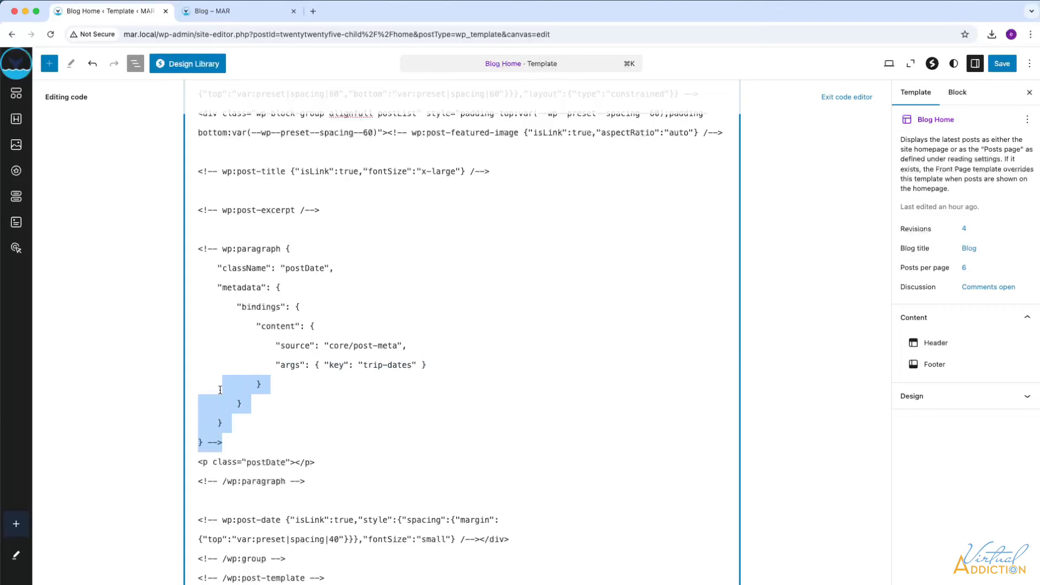
{"action": "left_click", "coordinate": [265, 454]}
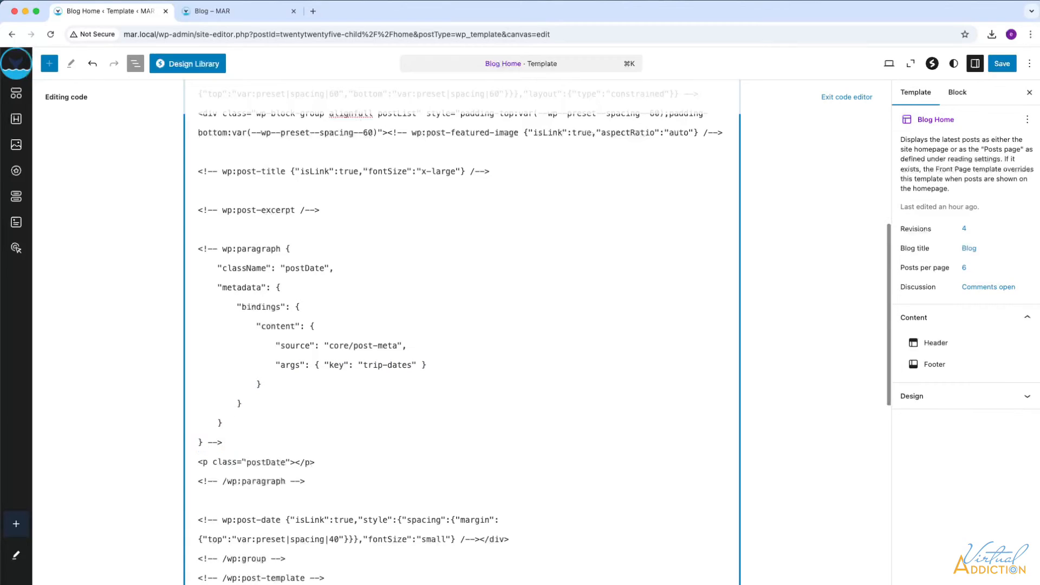
{"action": "left_click", "coordinate": [287, 462]}
{"action": "left_click_drag", "start_coordinate": [411, 365], "coordinate": [369, 365]}
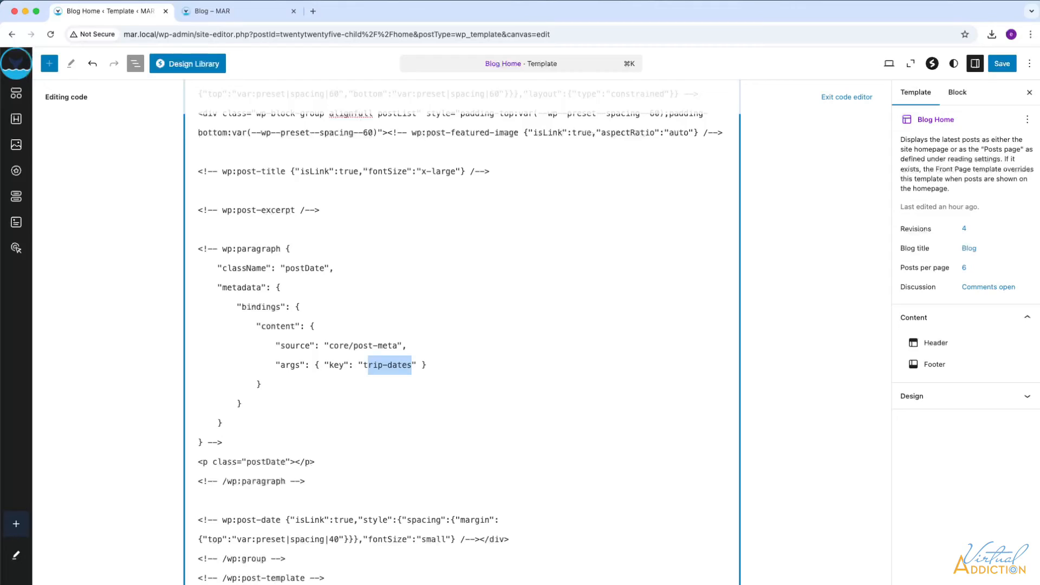
{"action": "left_click_drag", "start_coordinate": [305, 481], "coordinate": [198, 481]}
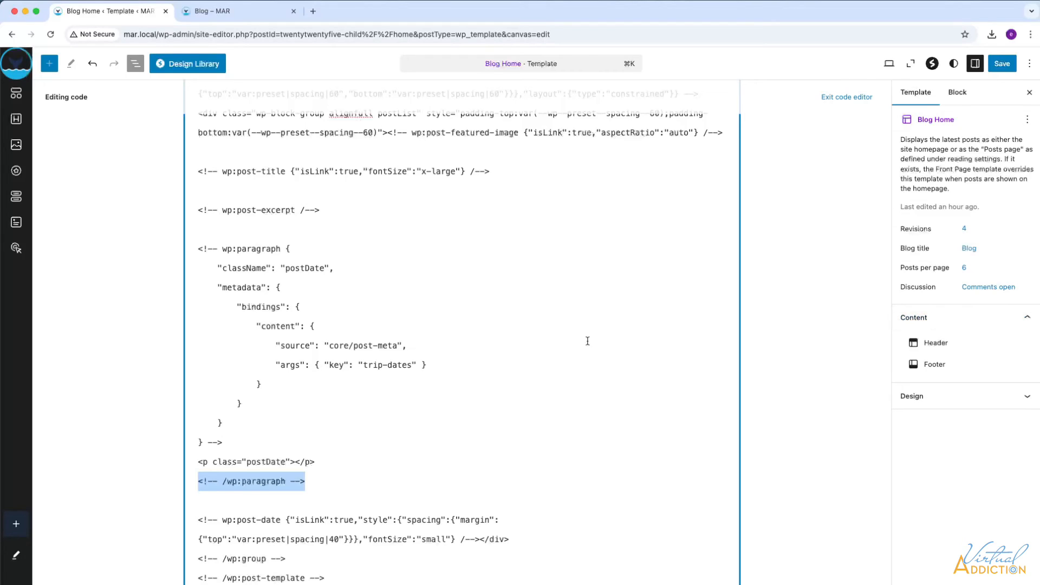
{"action": "left_click_drag", "start_coordinate": [196, 249], "coordinate": [367, 474]}
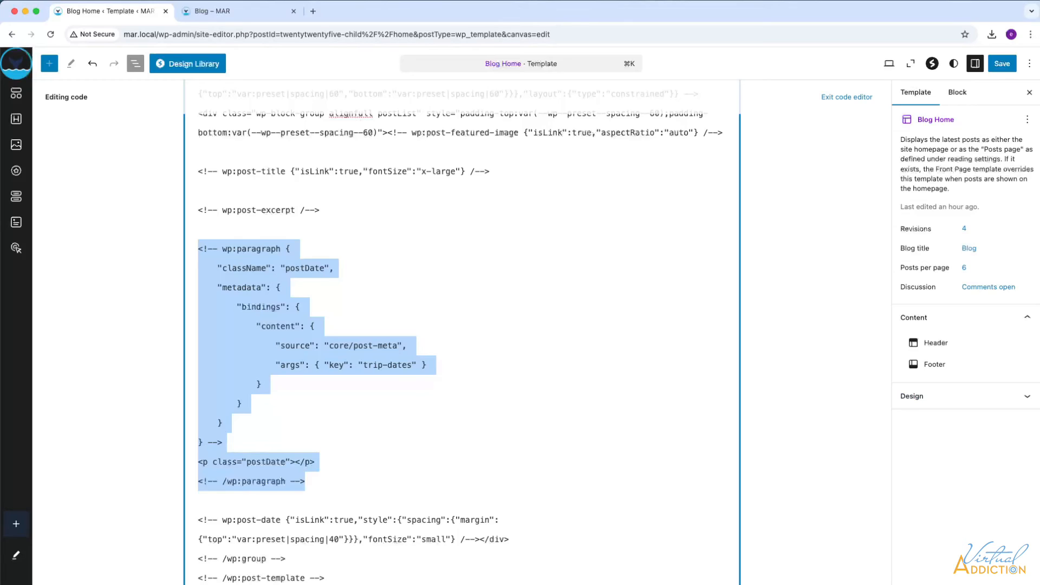
- Save the Blog Home template and exit the code editor to check the Shark Swims post in the visual view
{"action": "left_click", "coordinate": [1002, 64]}
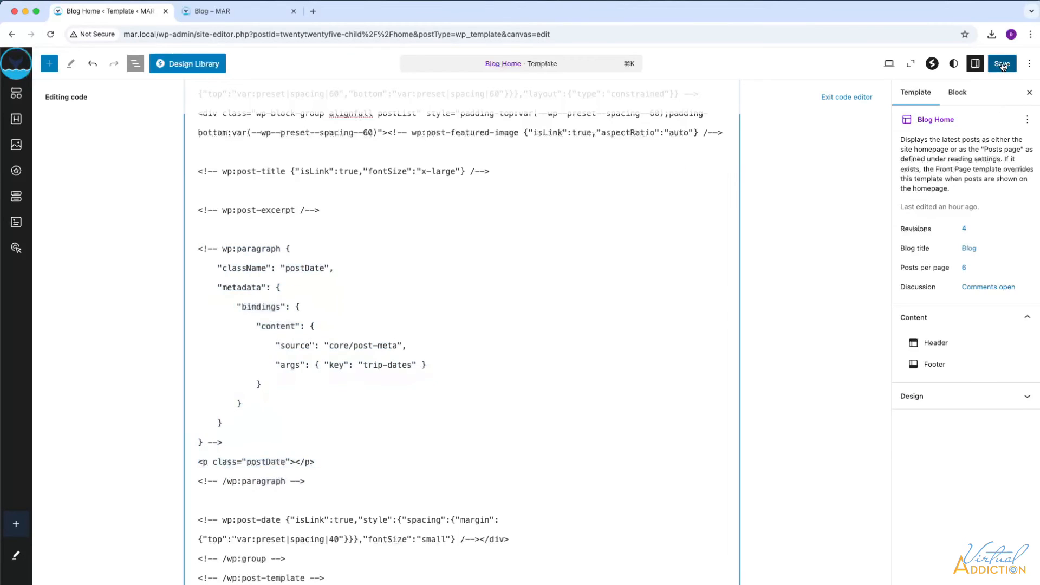
{"action": "left_click", "coordinate": [836, 98]}
{"action": "scroll", "coordinate": [303, 476], "scroll_direction": "down", "scroll_amount": 2}
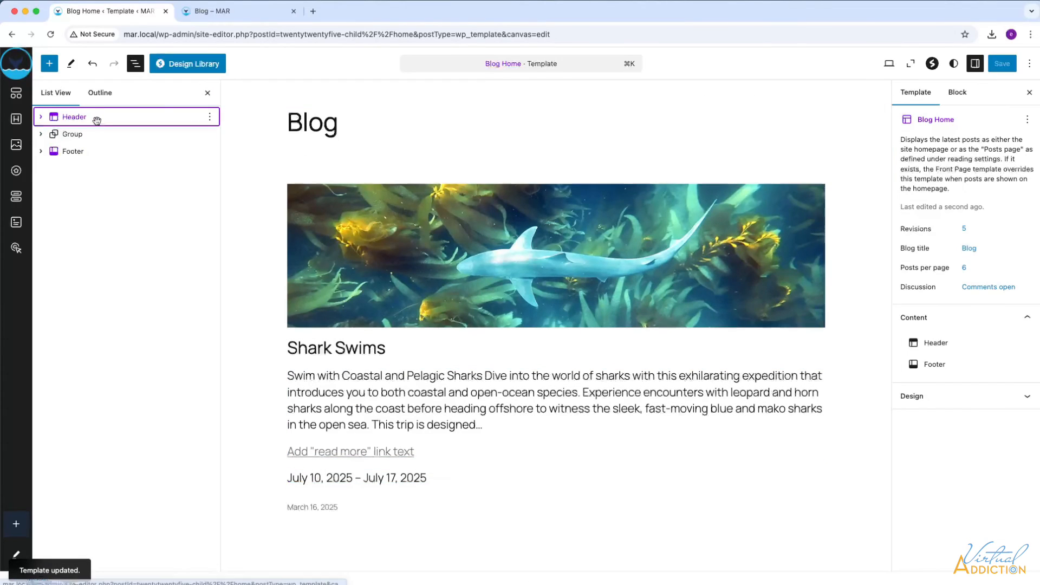
- Expand the template structure down to the group inside the Post Template and check the trip dates on the posts in the visual view
{"action": "left_click", "coordinate": [41, 134]}
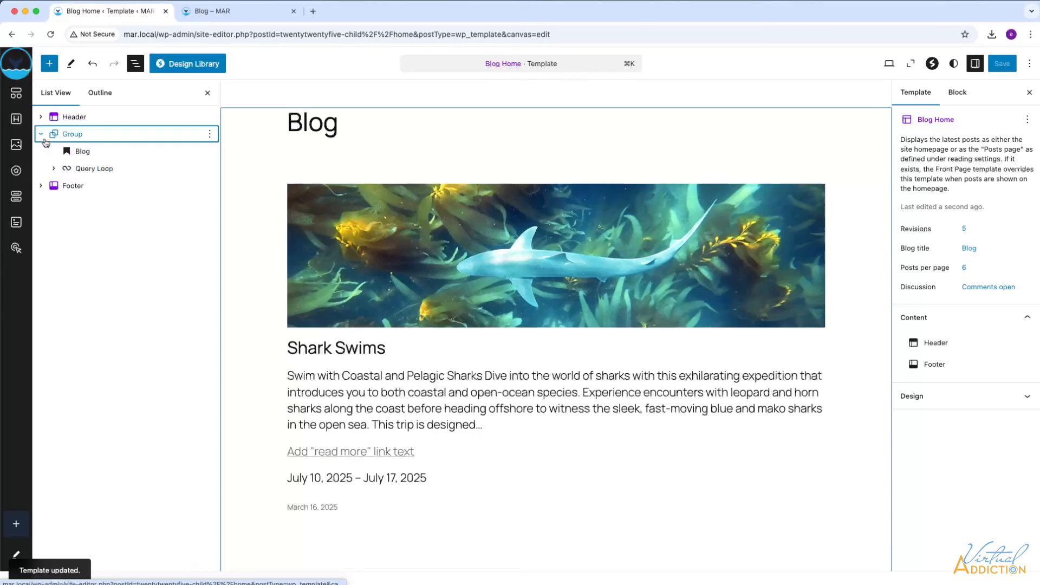
{"action": "left_click", "coordinate": [54, 169]}
{"action": "left_click", "coordinate": [67, 186]}
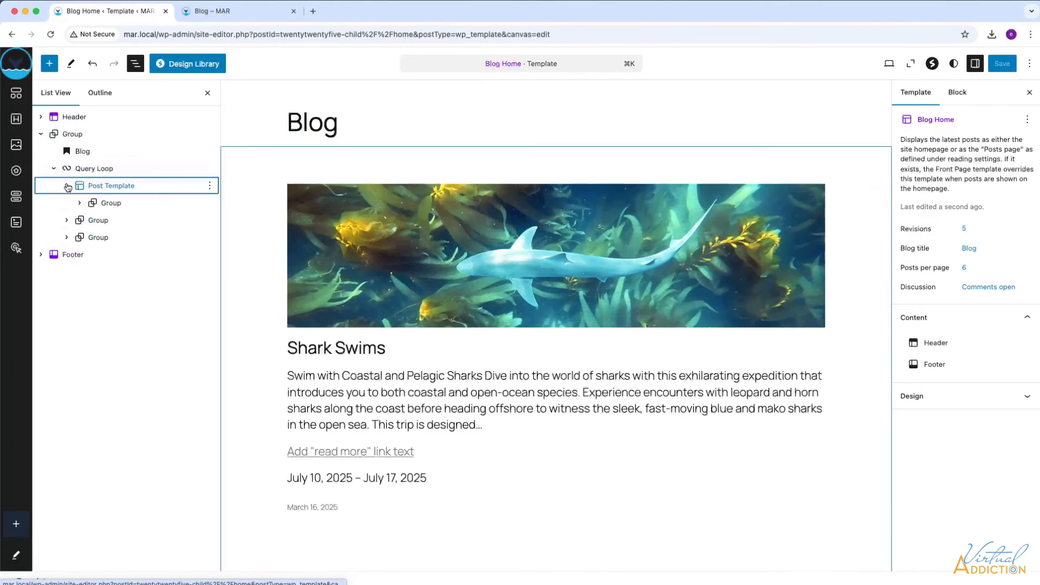
{"action": "left_click", "coordinate": [80, 203]}
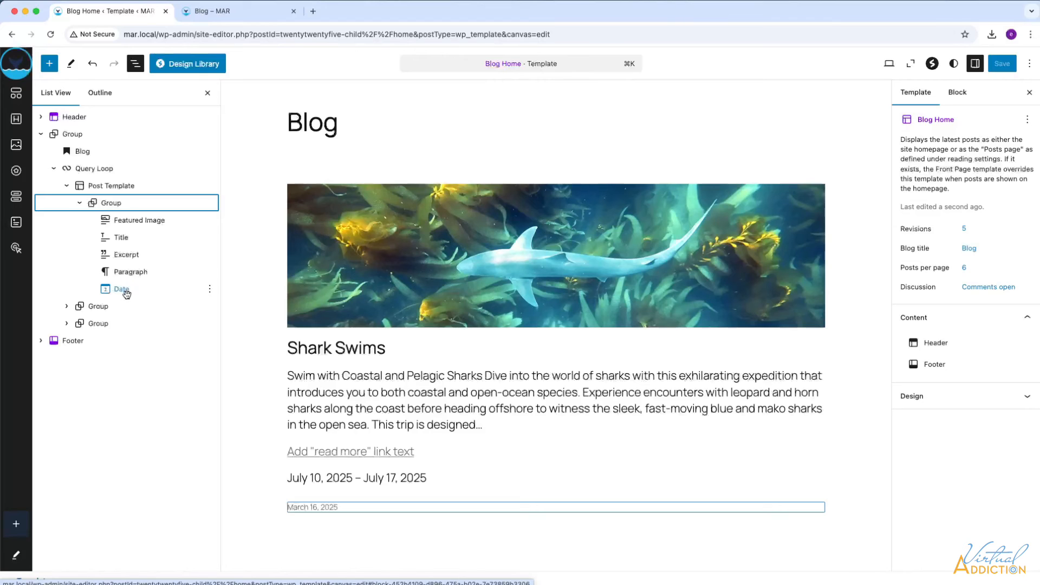
{"action": "scroll", "coordinate": [501, 454], "scroll_direction": "down", "scroll_amount": 3}
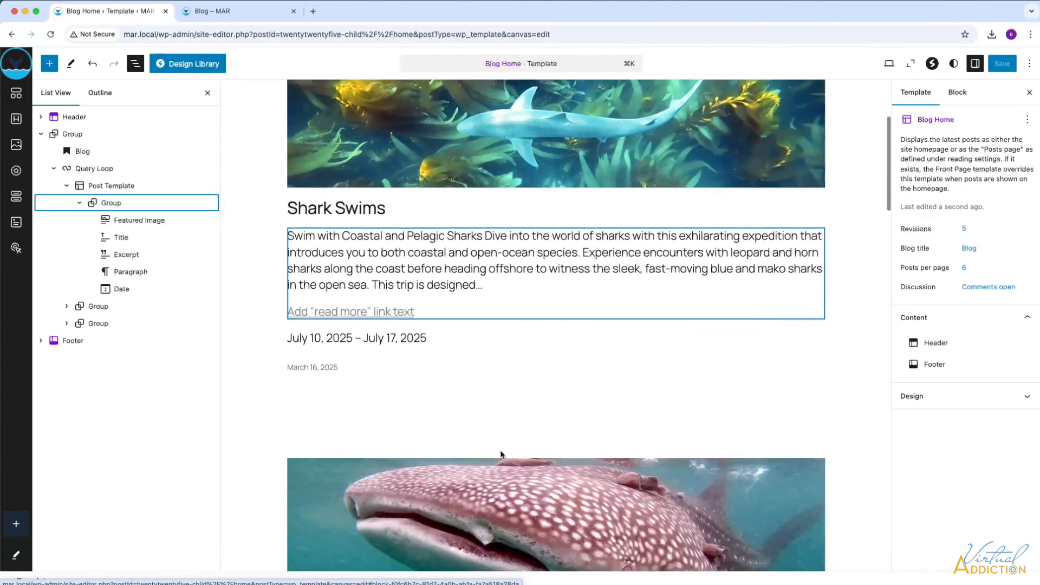
{"action": "scroll", "coordinate": [501, 453], "scroll_direction": "down", "scroll_amount": 8}
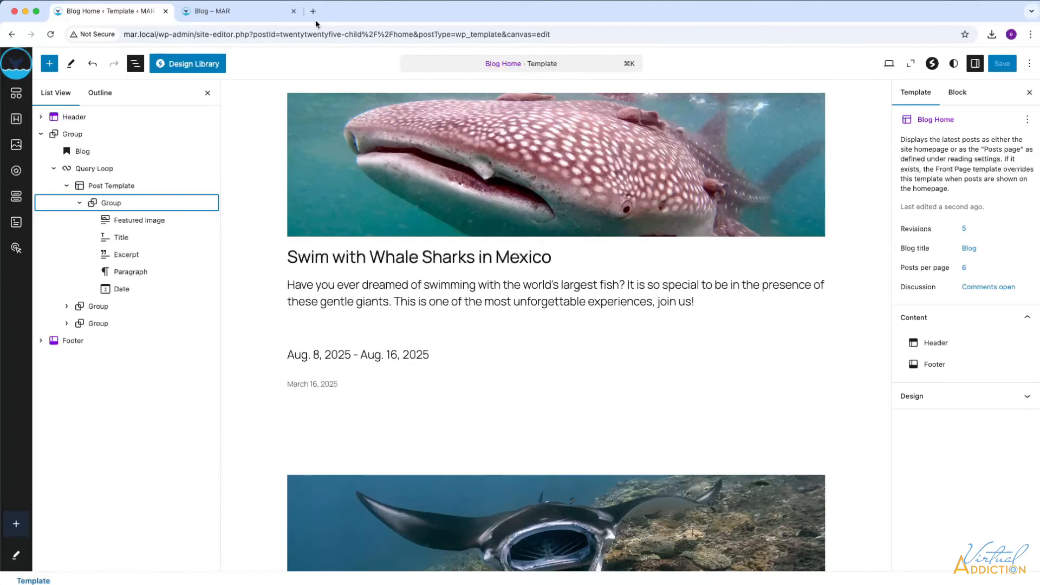
- Reload the live blog page and check the trip dates under the Shark Swims and Whale Sharks excerpts
{"action": "left_click", "coordinate": [253, 16]}
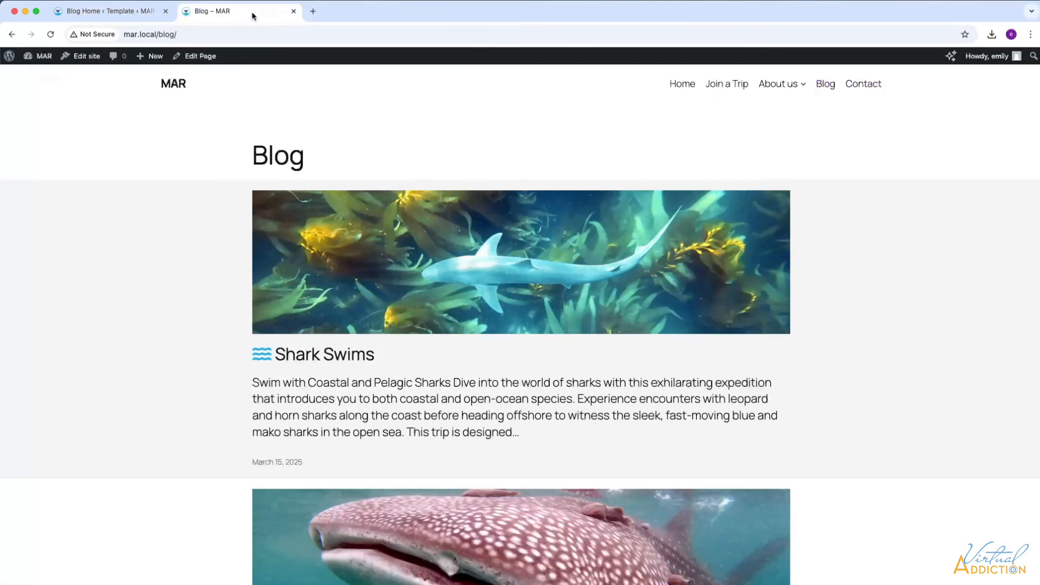
{"action": "left_click", "coordinate": [55, 40]}
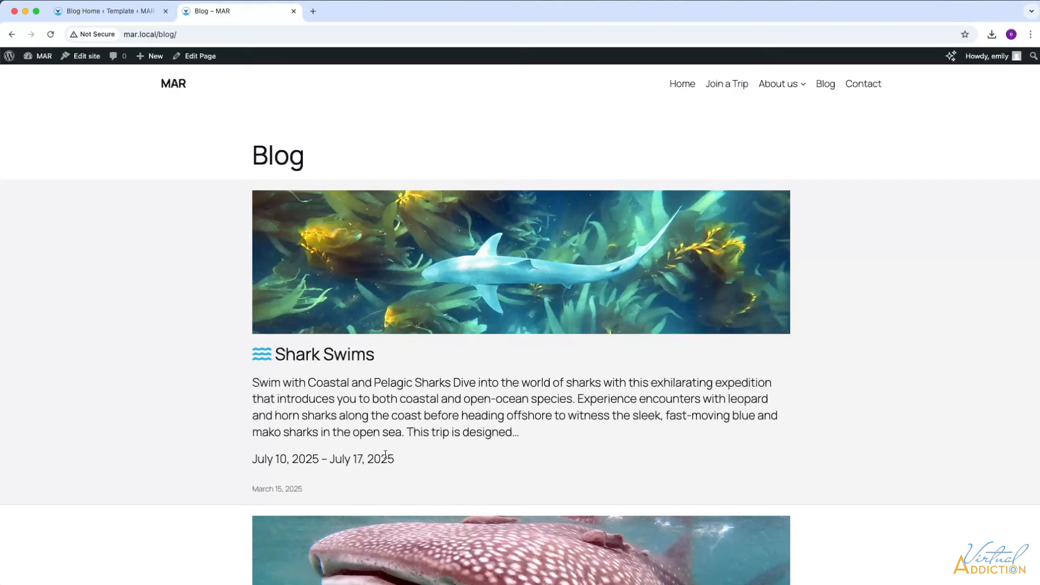
{"action": "scroll", "coordinate": [394, 459], "scroll_direction": "down", "scroll_amount": 5}
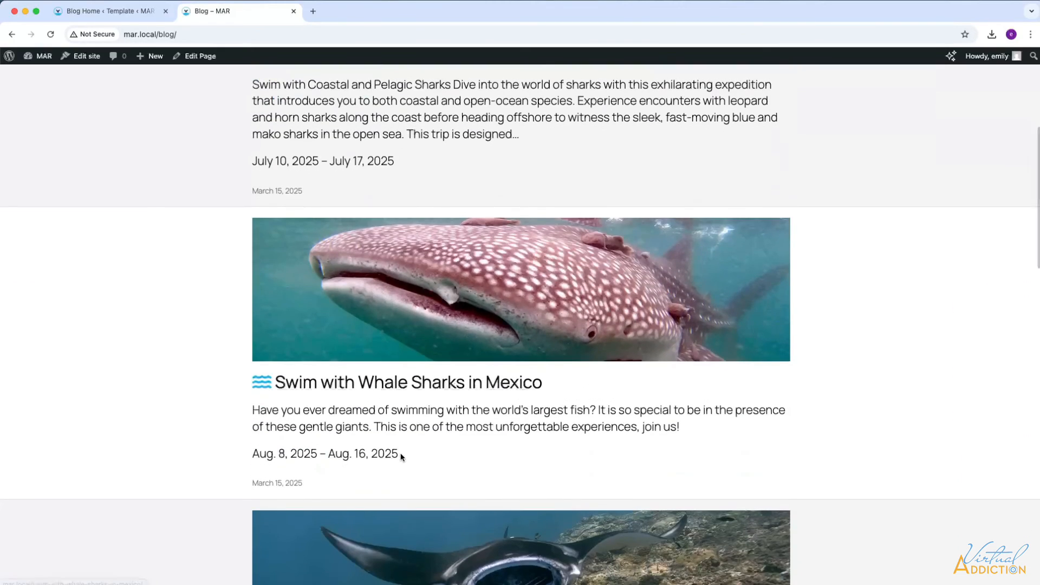
{"action": "left_click_drag", "start_coordinate": [399, 455], "coordinate": [251, 455]}
{"action": "scroll", "coordinate": [445, 491], "scroll_direction": "down", "scroll_amount": 1}
{"action": "scroll", "coordinate": [445, 490], "scroll_direction": "down", "scroll_amount": 4}
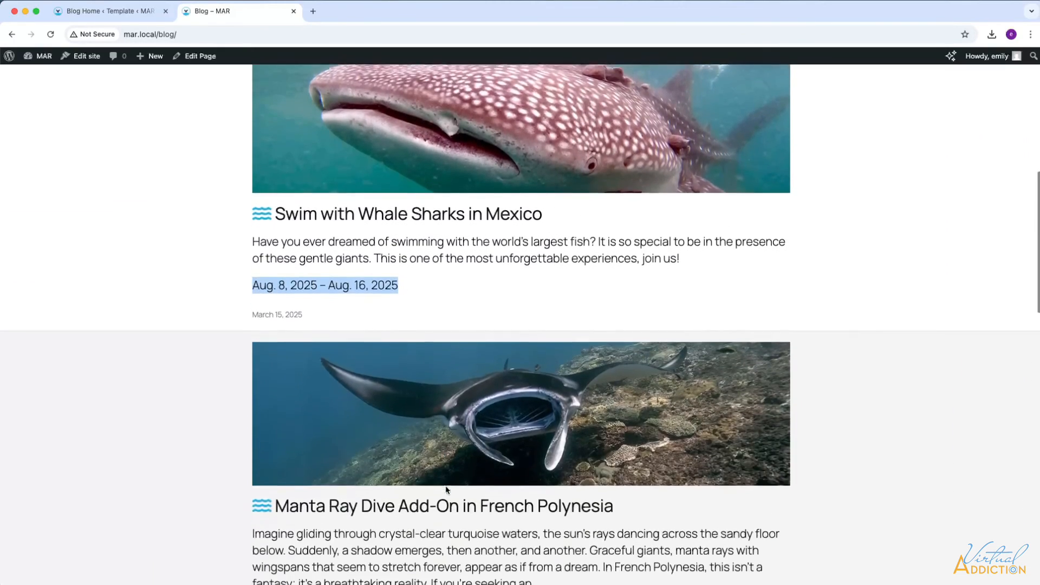
- Inspect the trip-dates paragraph of the Shark Swims post in the browser's developer tools
{"action": "scroll", "coordinate": [409, 491], "scroll_direction": "up", "scroll_amount": 5}
{"action": "scroll", "coordinate": [409, 492], "scroll_direction": "up", "scroll_amount": 3}
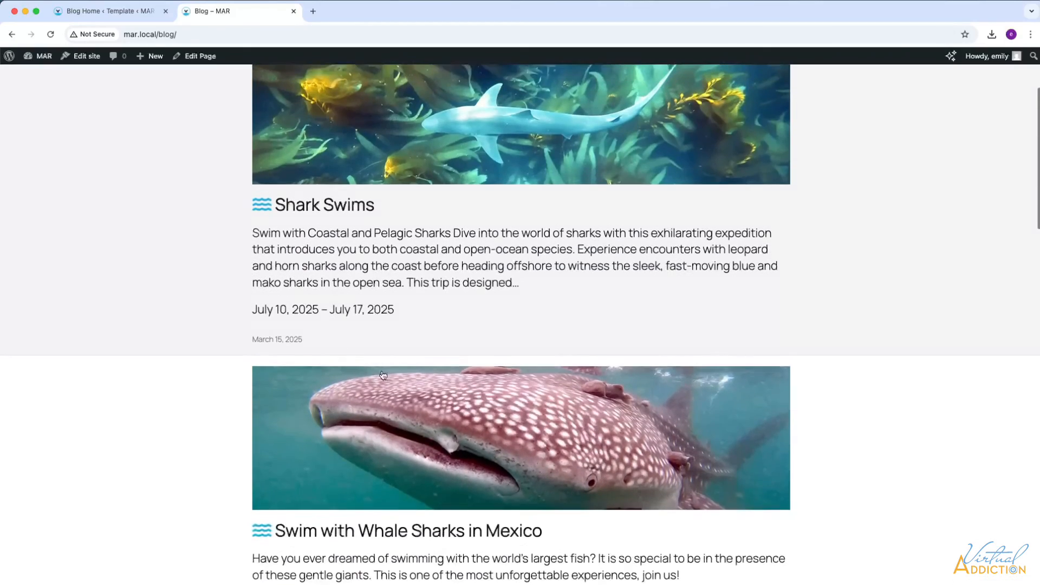
{"action": "right_click", "coordinate": [379, 359]}
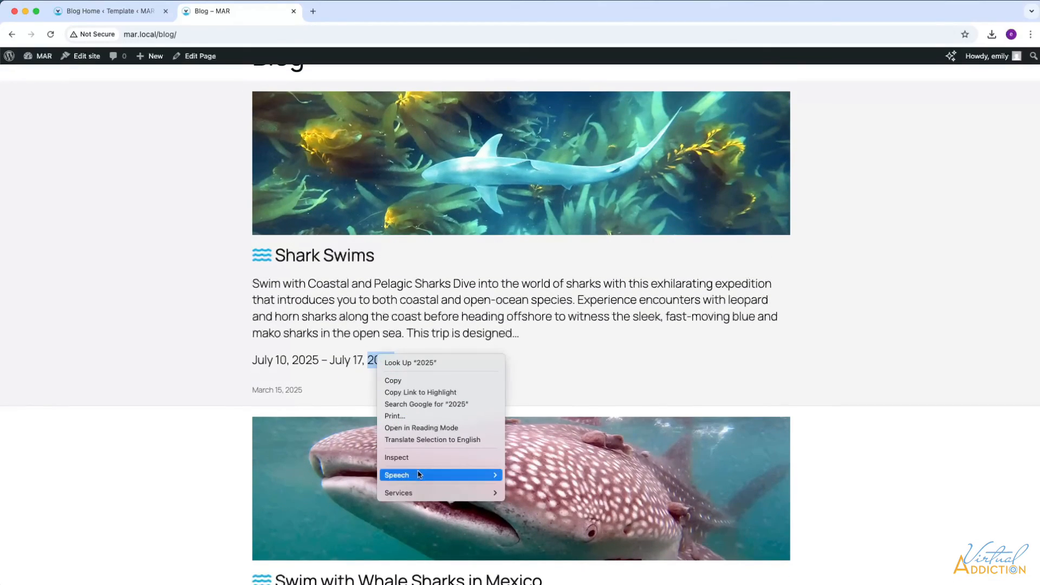
{"action": "left_click", "coordinate": [398, 458]}
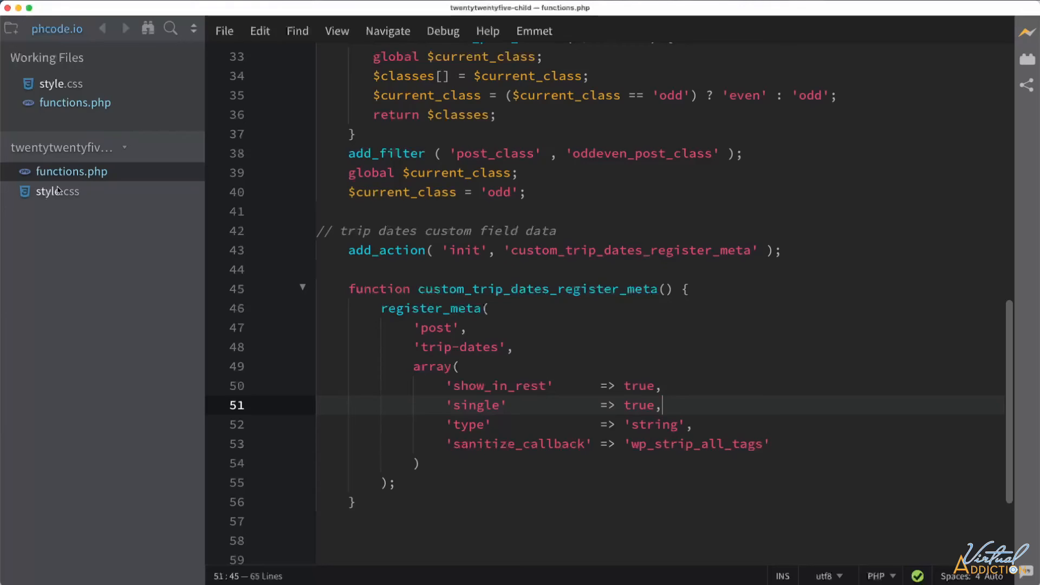
- Open the child theme's style.css in the phcode.io editor and copy the .fa-water rule's colour value
{"action": "left_click", "coordinate": [54, 191]}
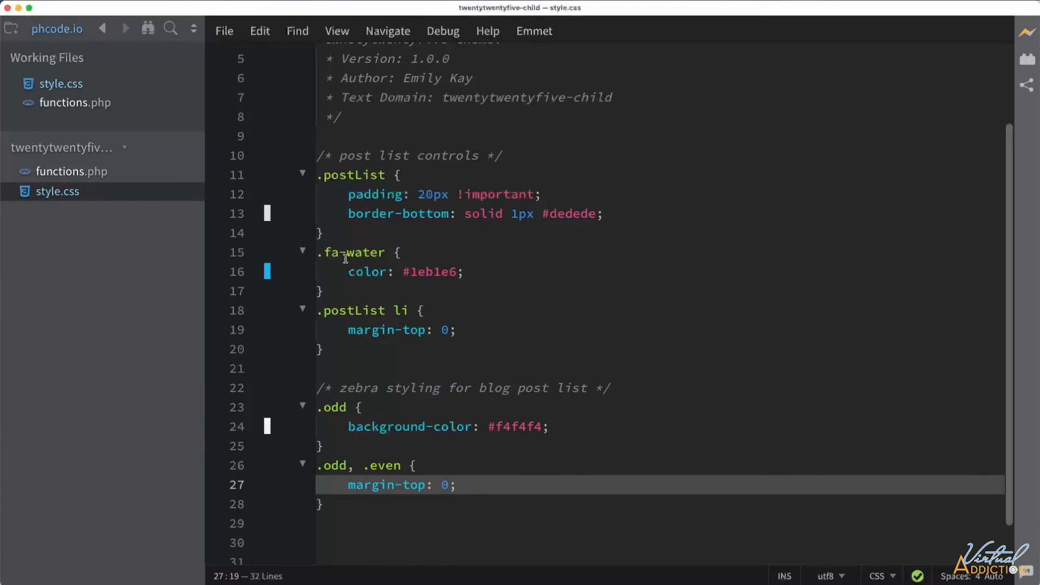
{"action": "double_click", "coordinate": [438, 272]}
{"action": "scroll", "coordinate": [438, 272], "scroll_direction": "down", "scroll_amount": 1}
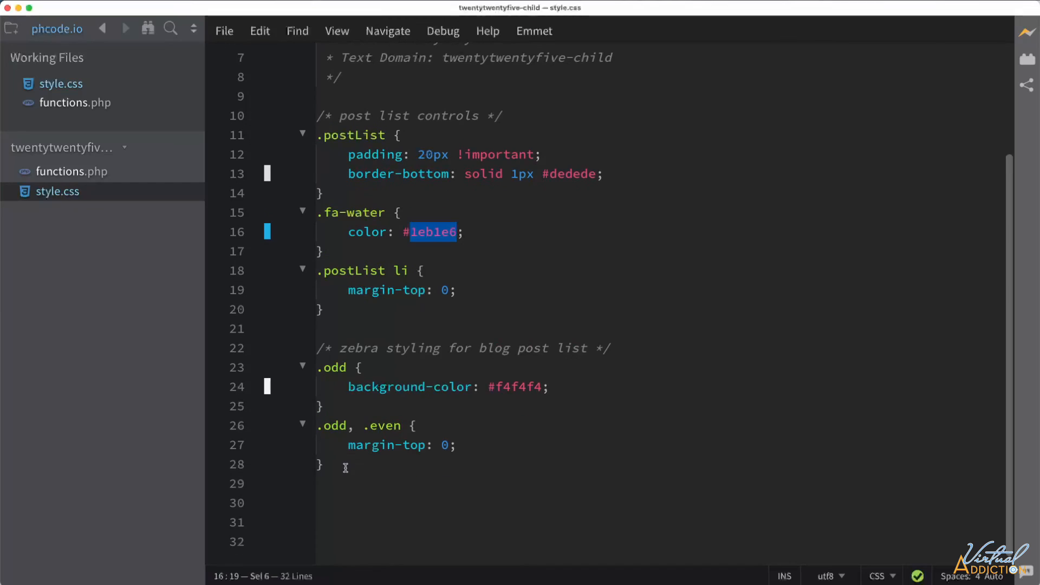
- Below the zebra styling in style.css, add the comment "trip-dates custom field on blog page" and start a .postDate rule beneath it
{"action": "left_click", "coordinate": [343, 465]}
{"action": "key", "text": "Return"}
{"action": "key", "text": "Return"}
{"action": "key", "text": "Return"}
{"action": "key", "text": "Return"}
{"action": "key", "text": "Return"}
{"action": "key", "text": "Return"}
{"action": "key", "text": "Return"}
{"action": "key", "text": "Return"}
{"action": "key", "text": "Return"}
{"action": "key", "text": "Return"}
{"action": "key", "text": "Return"}
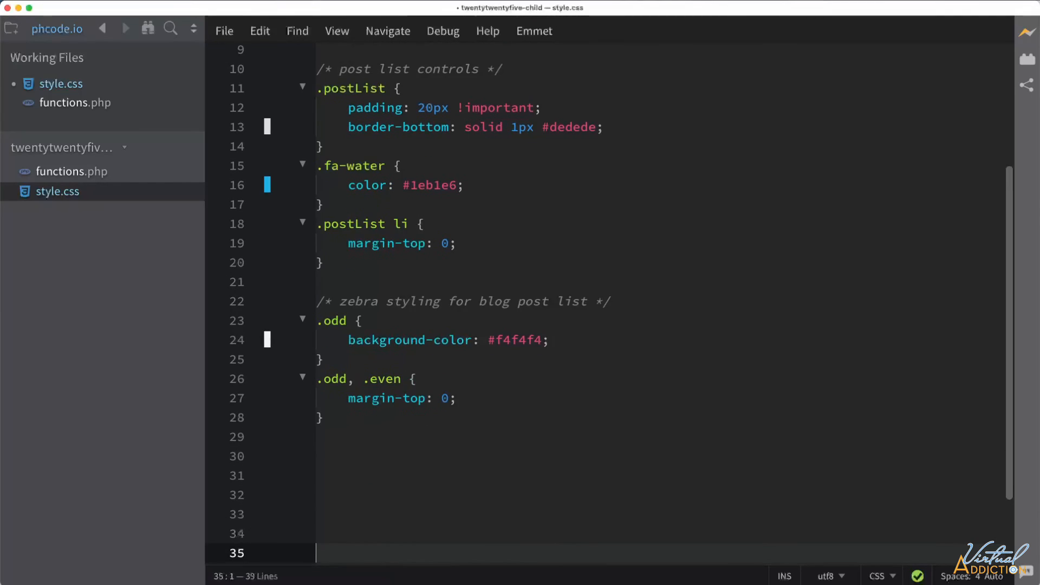
{"action": "left_click", "coordinate": [324, 378]}
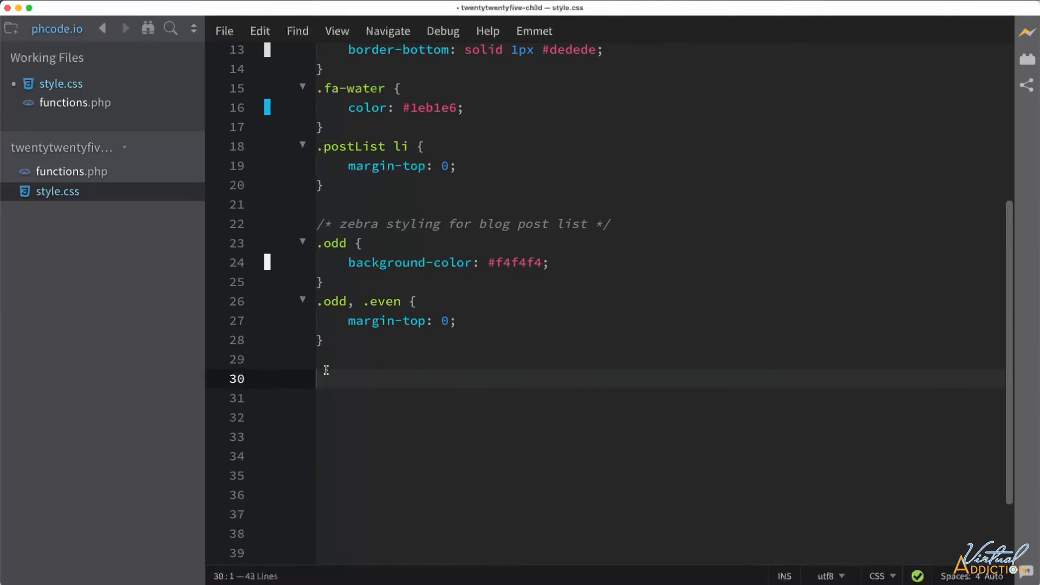
{"action": "type", "text": "/* trip-dates custom field on blog page */"}
{"action": "key", "text": "Return"}
{"action": "type", "text": ".postDate {"}
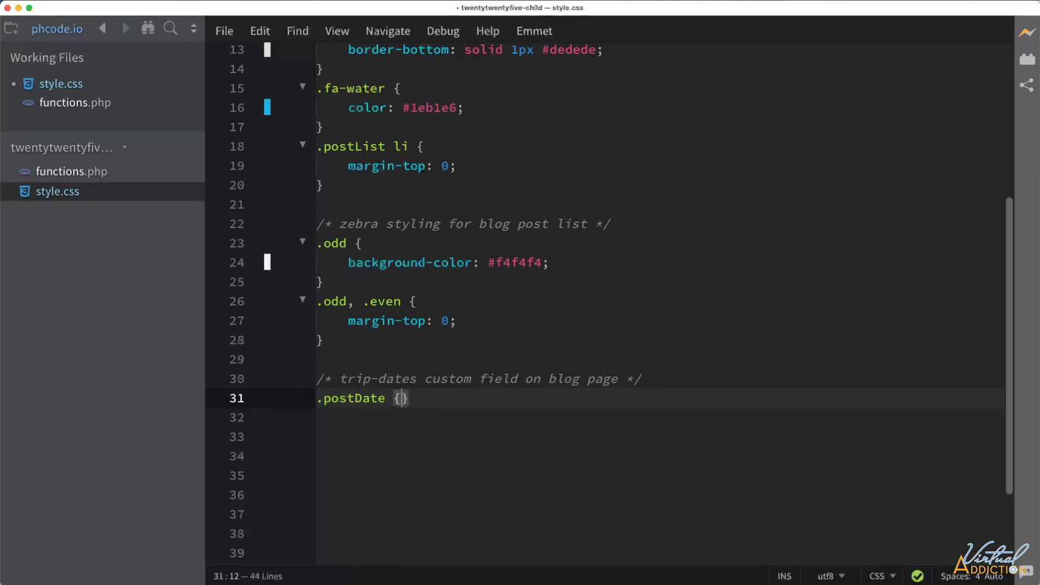
- Give the .postDate rule the declaration color: #1eb1e6
{"action": "key", "text": "Return"}
{"action": "type", "text": "color"}
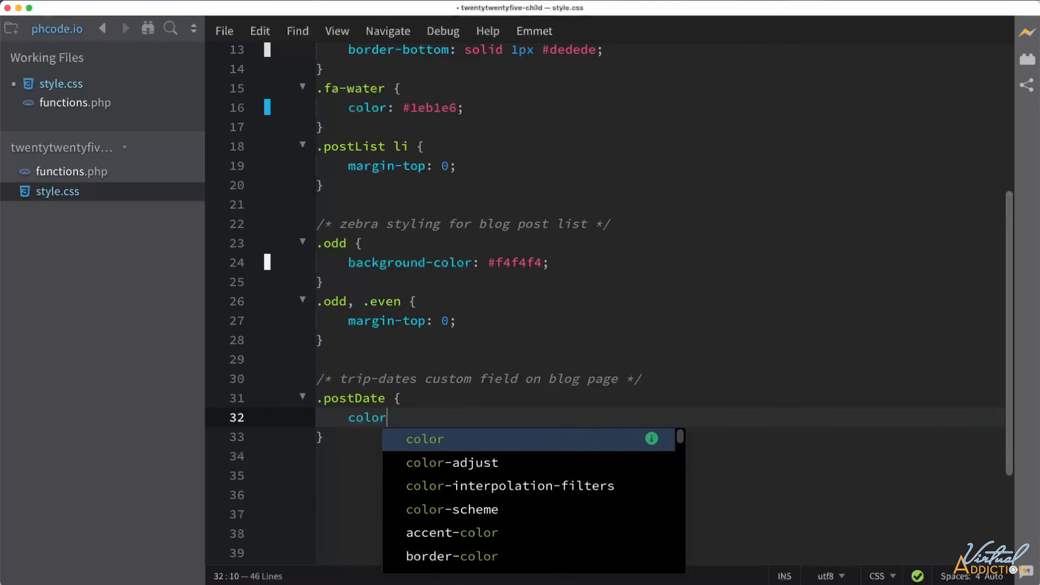
{"action": "type", "text": ": #1eb1e6"}
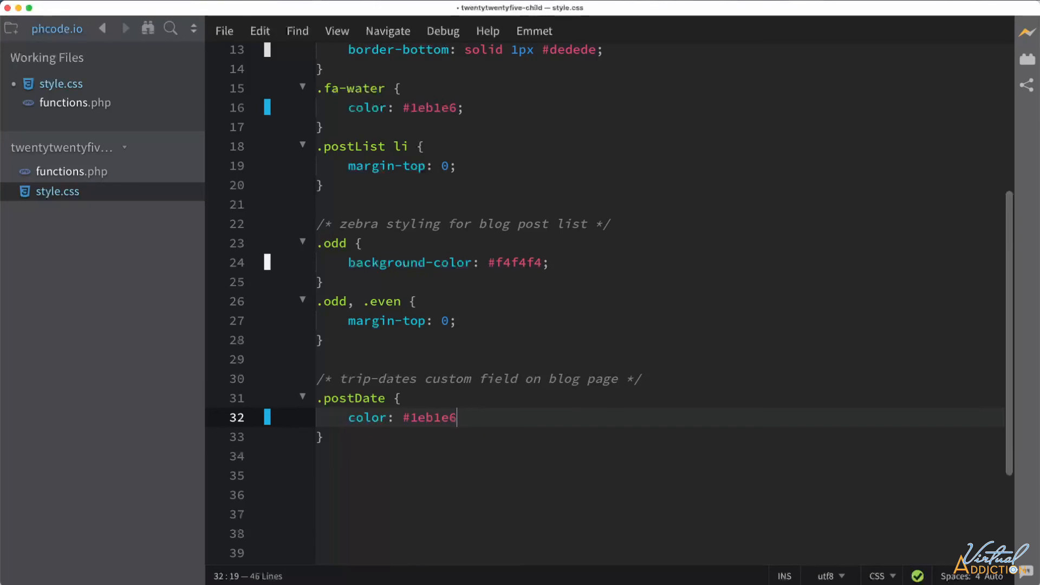
{"action": "type", "text": ";"}
{"action": "key", "text": "Return"}
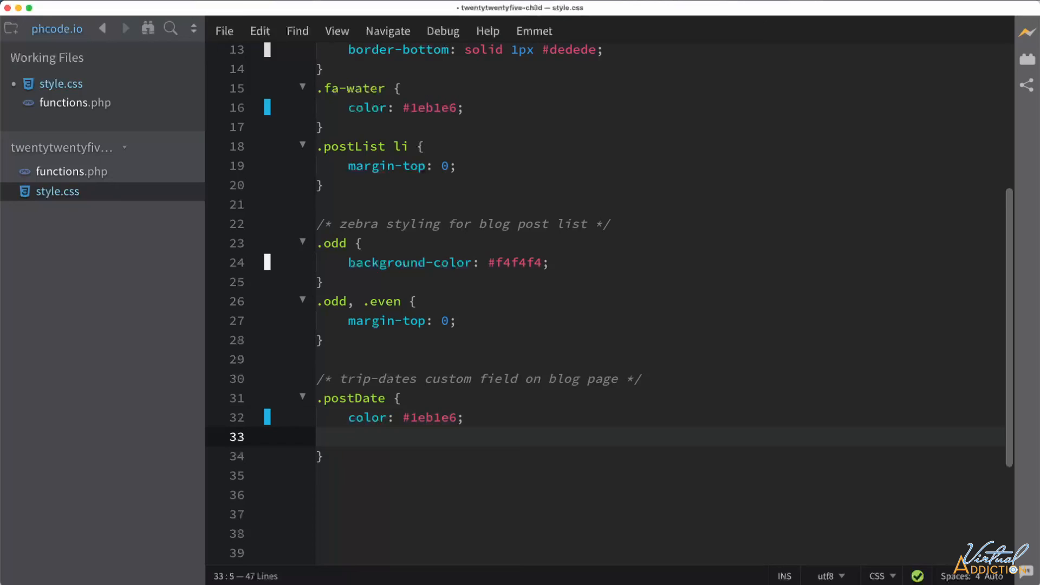
- Add font-weight: bold and font-style: italic to the .postDate rule and save style.css
{"action": "type", "text": "font-w"}
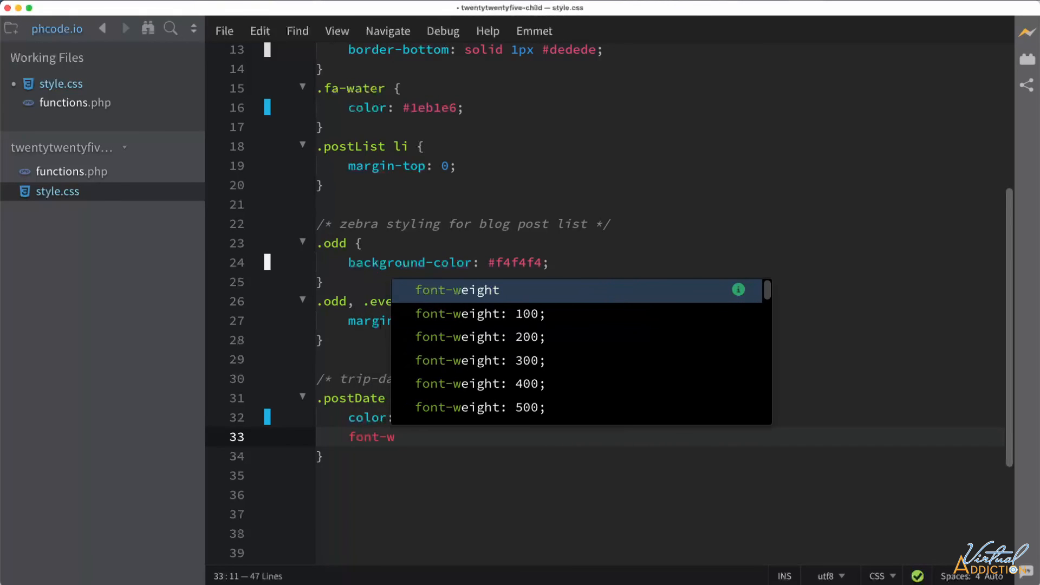
{"action": "key", "text": "Return"}
{"action": "type", "text": "bold;"}
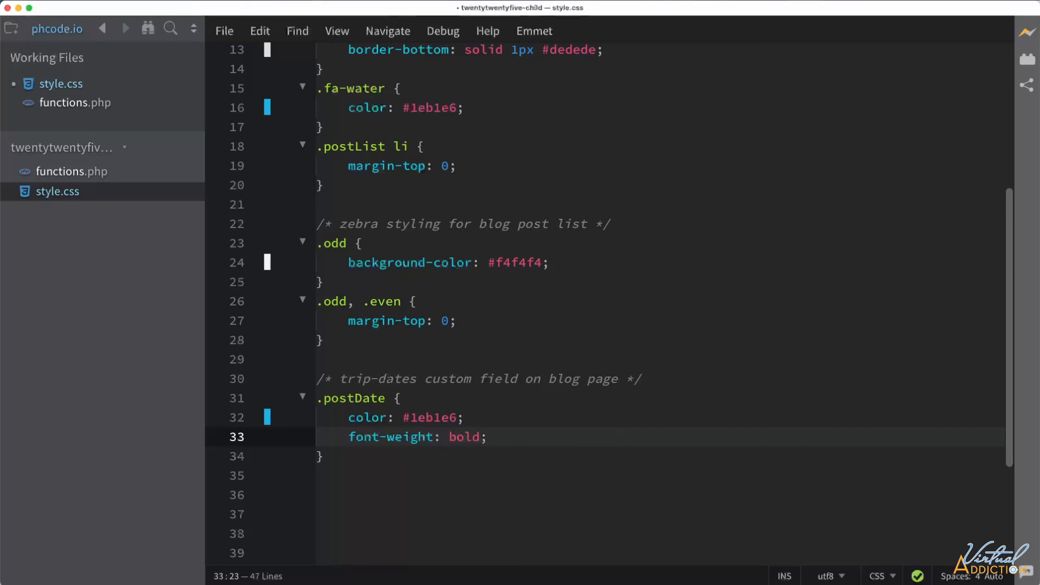
{"action": "key", "text": "Return"}
{"action": "type", "text": "font-sty"}
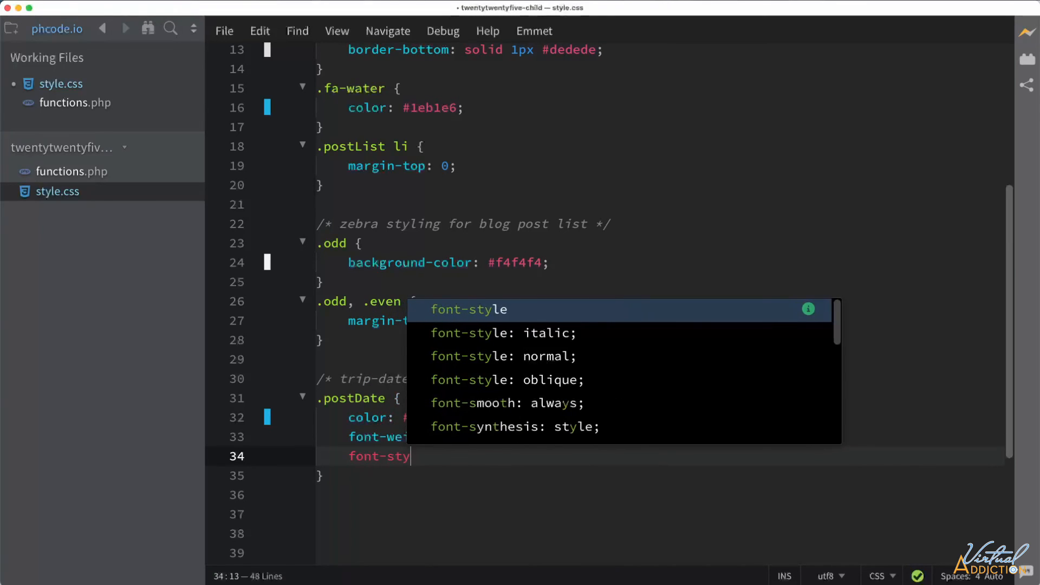
{"action": "key", "text": "Return"}
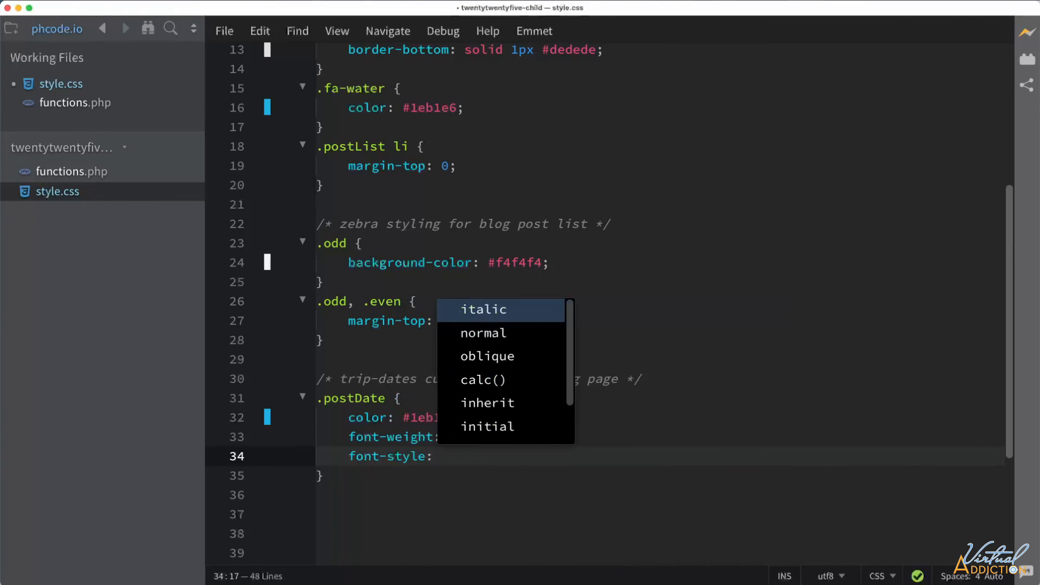
{"action": "type", "text": "italic;"}
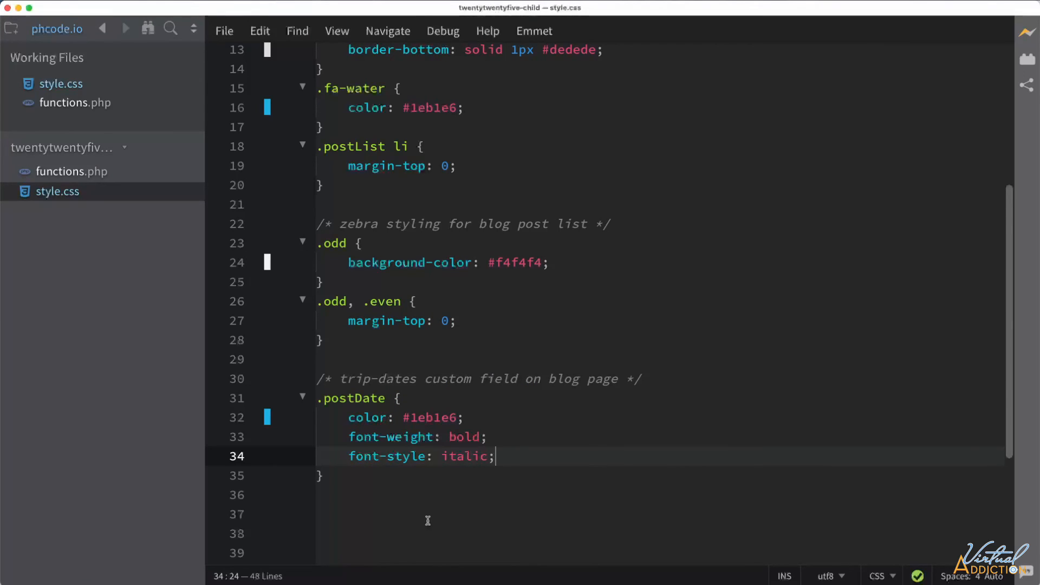
- Reload the blog page in the browser, widen the responsive preview to 1259 px and check the trip-date styling across the posts
{"action": "key", "text": "super+Tab"}
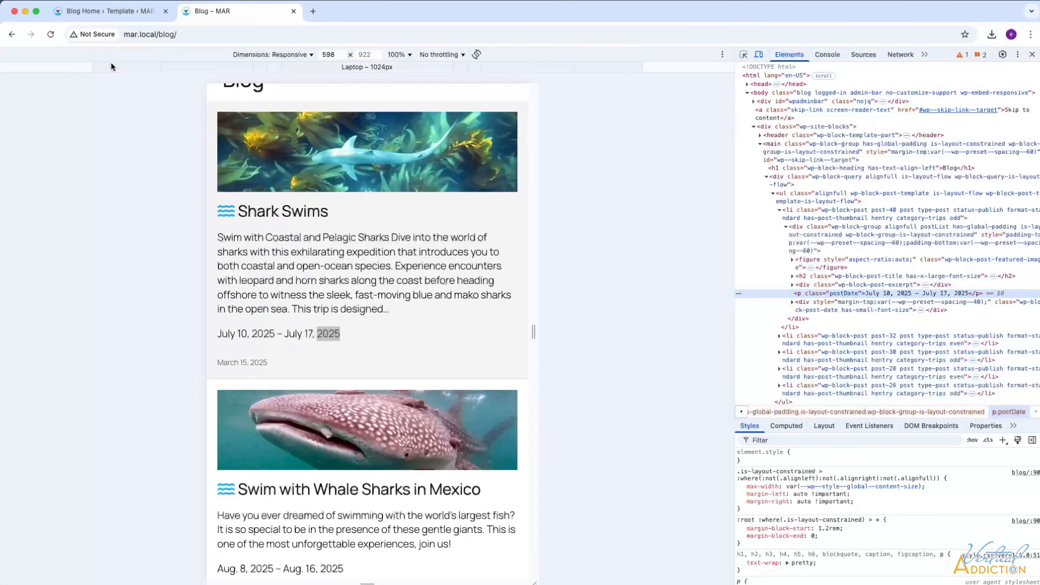
{"action": "left_click", "coordinate": [50, 34]}
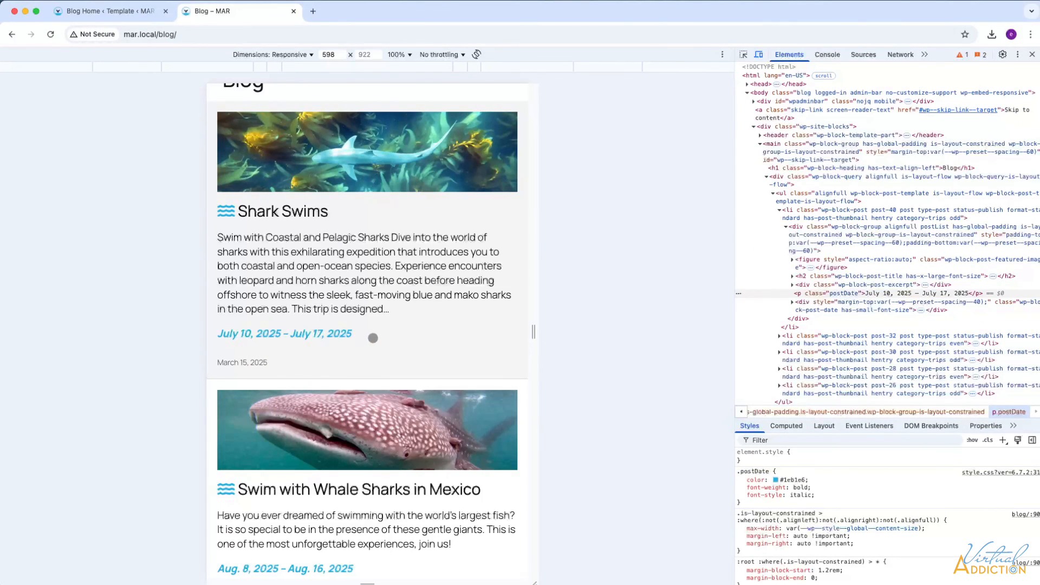
{"action": "scroll", "coordinate": [324, 344], "scroll_direction": "down", "scroll_amount": 5}
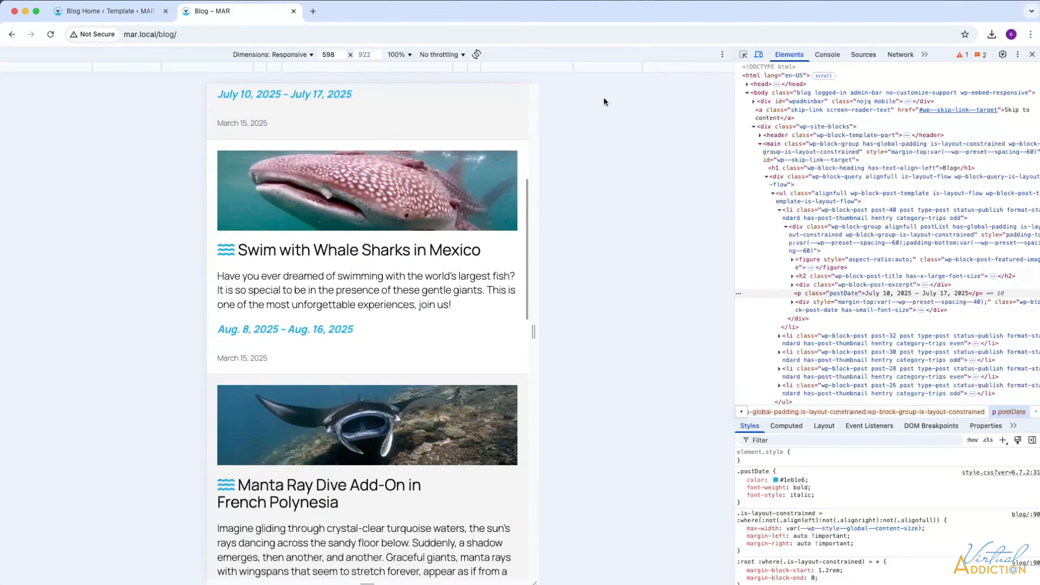
{"action": "left_click_drag", "start_coordinate": [535, 331], "coordinate": [710, 303]}
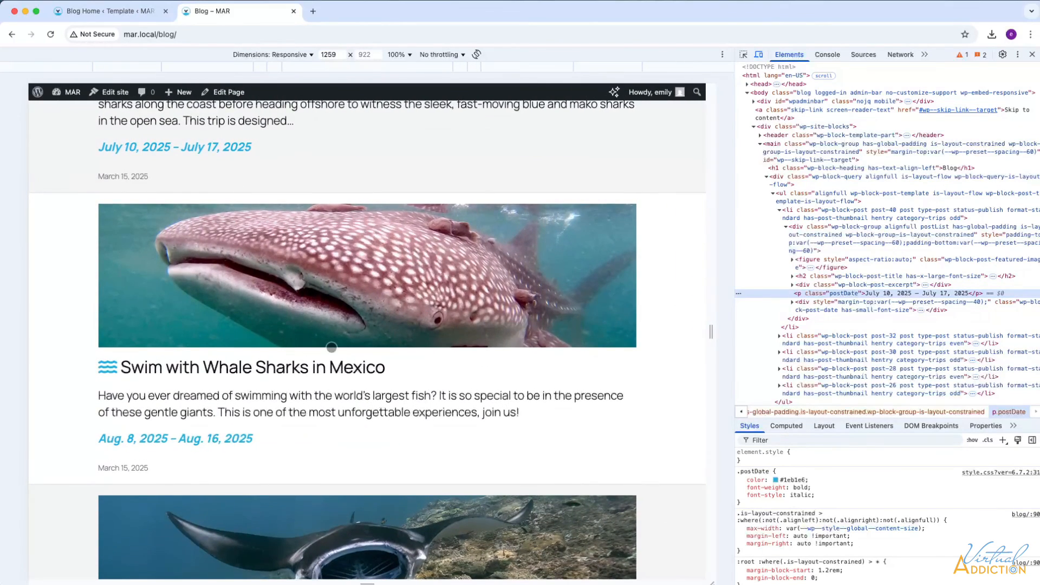
{"action": "scroll", "coordinate": [331, 347], "scroll_direction": "up", "scroll_amount": 4}
{"action": "scroll", "coordinate": [332, 348], "scroll_direction": "up", "scroll_amount": 1}
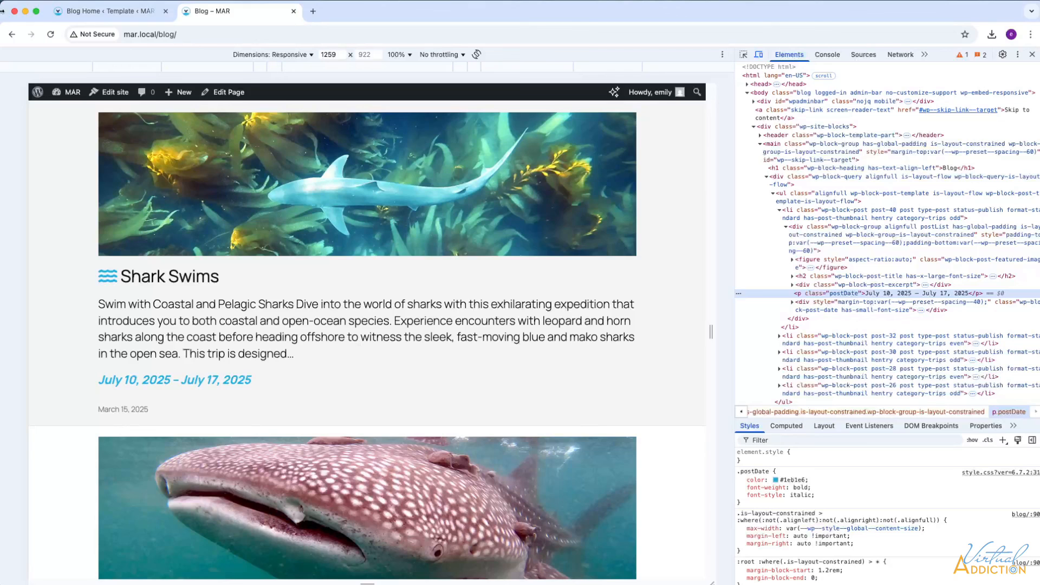
- Leave the site editor, open the Humpback Whale in French Polynesia post for editing and examine its trip-dates custom field
{"action": "left_click", "coordinate": [153, 6]}
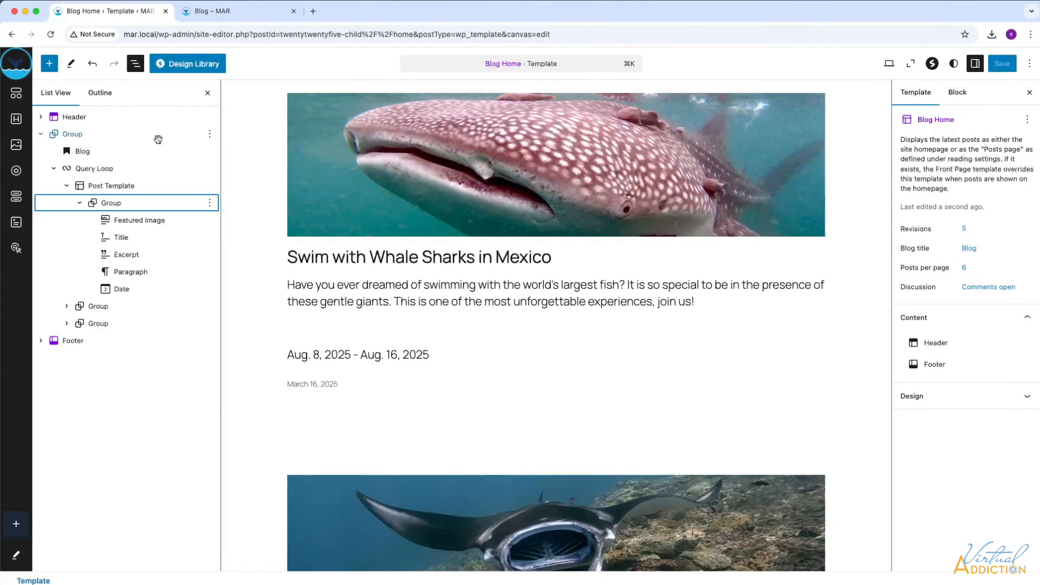
{"action": "left_click", "coordinate": [16, 69]}
{"action": "left_click", "coordinate": [15, 70]}
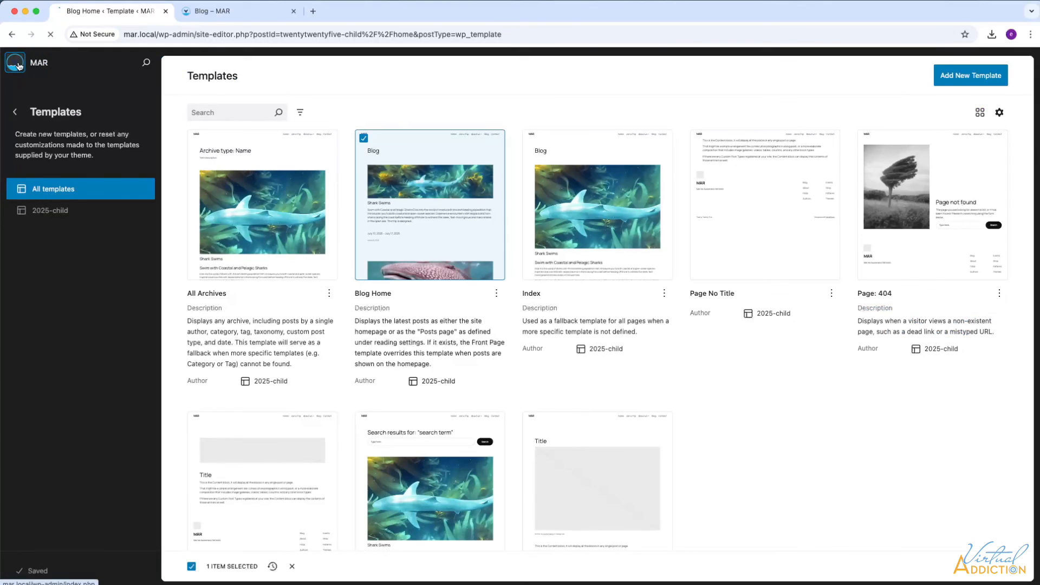
{"action": "left_click", "coordinate": [28, 142]}
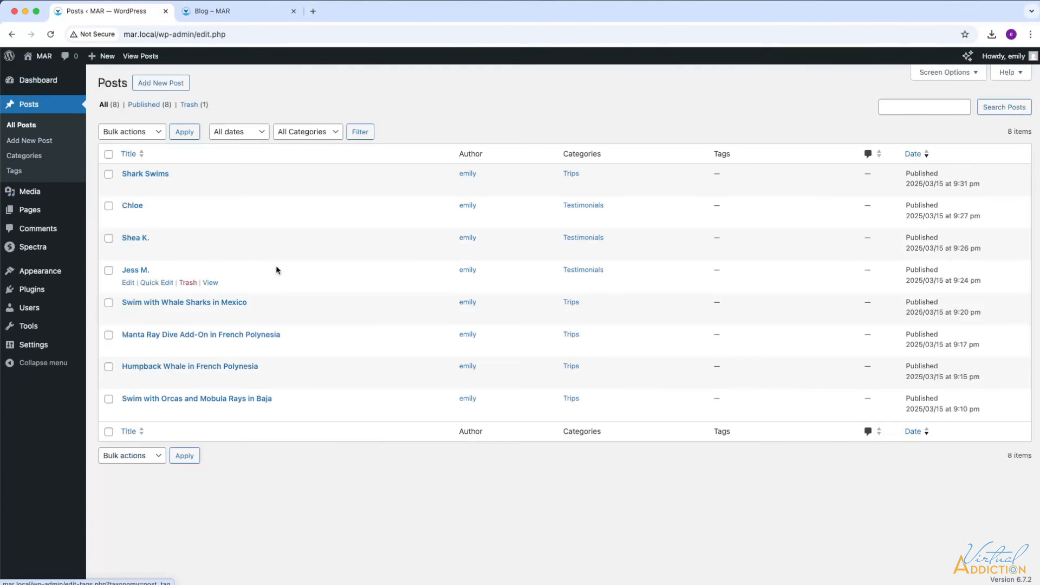
{"action": "left_click", "coordinate": [128, 379]}
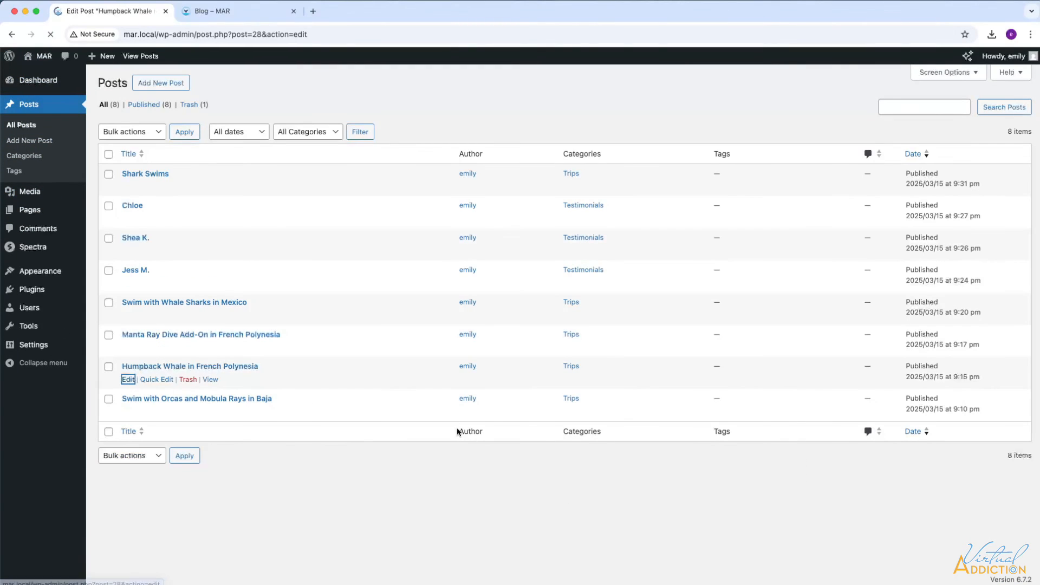
{"action": "scroll", "coordinate": [388, 460], "scroll_direction": "down", "scroll_amount": 10}
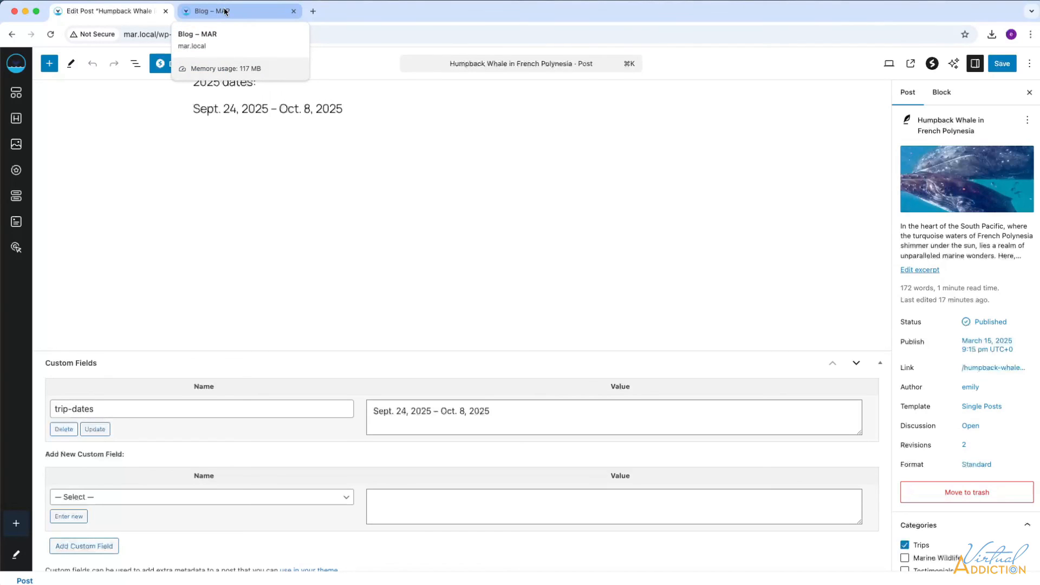
- View the live Shark Swims post from the blog page, look over its content and return to the Blog listing
{"action": "left_click", "coordinate": [225, 11]}
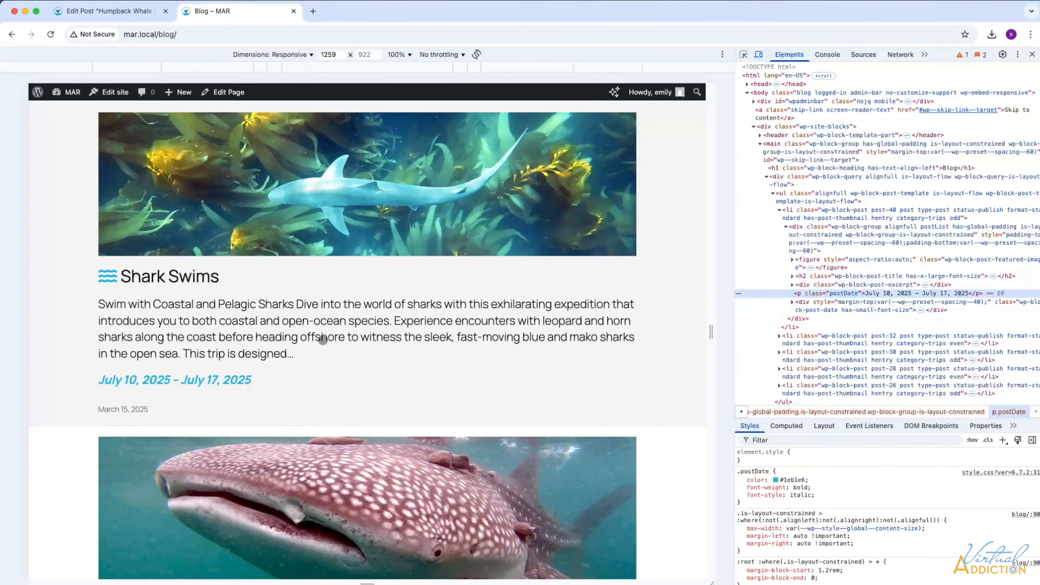
{"action": "left_click", "coordinate": [157, 279]}
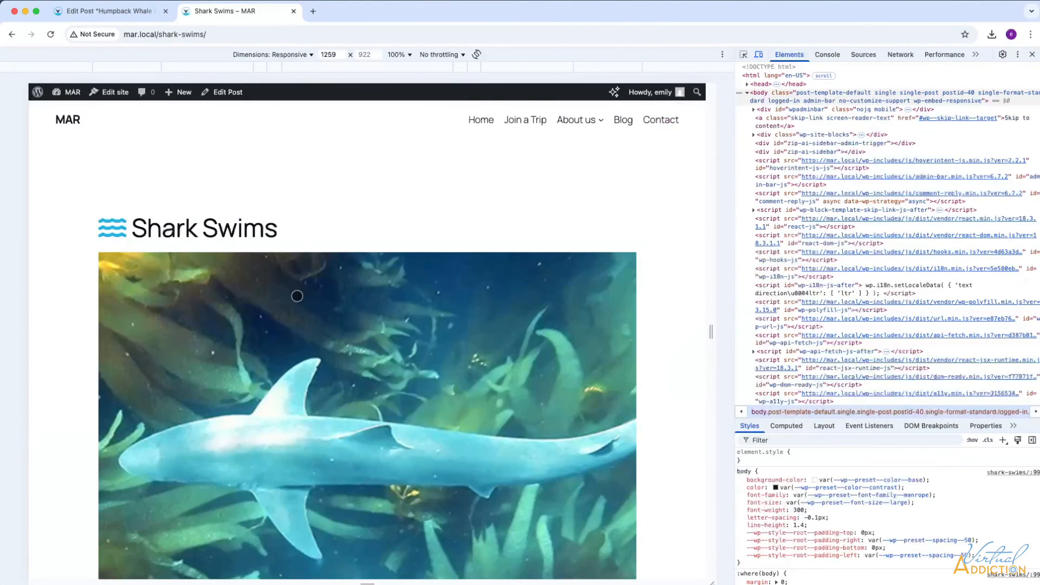
{"action": "scroll", "coordinate": [297, 295], "scroll_direction": "down", "scroll_amount": 5}
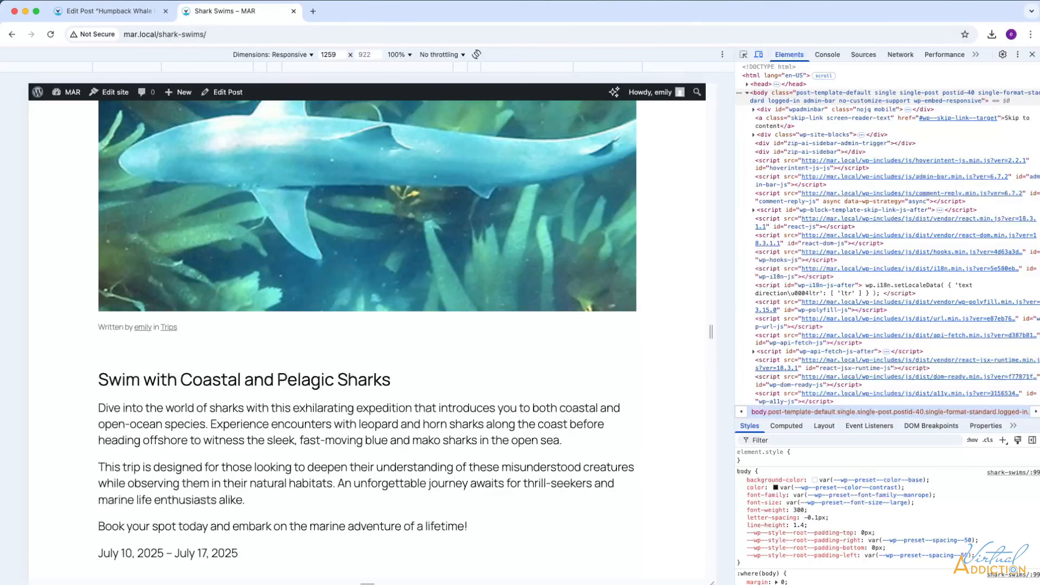
{"action": "scroll", "coordinate": [502, 318], "scroll_direction": "up", "scroll_amount": 5}
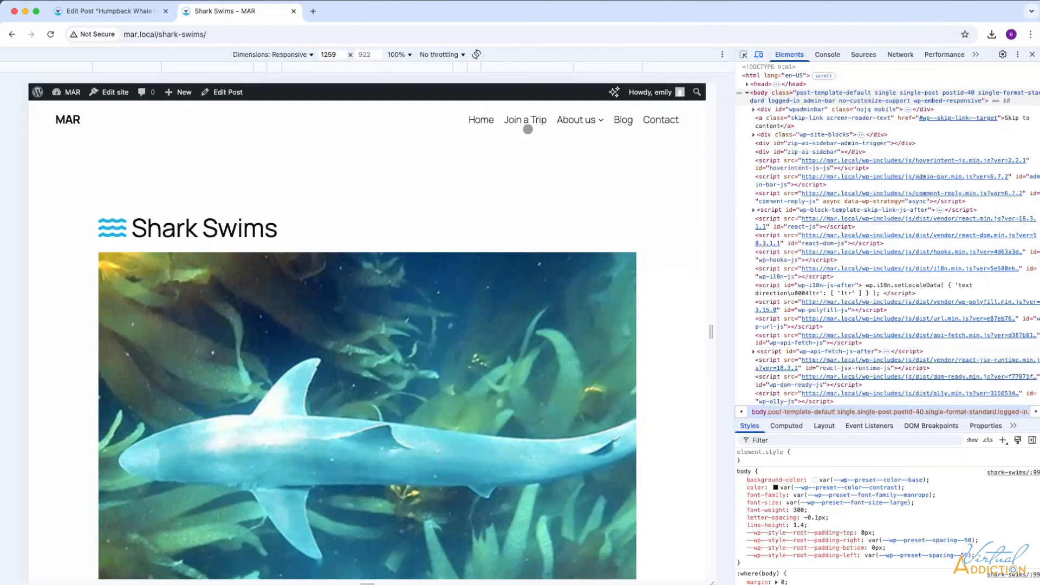
{"action": "left_click", "coordinate": [621, 121]}
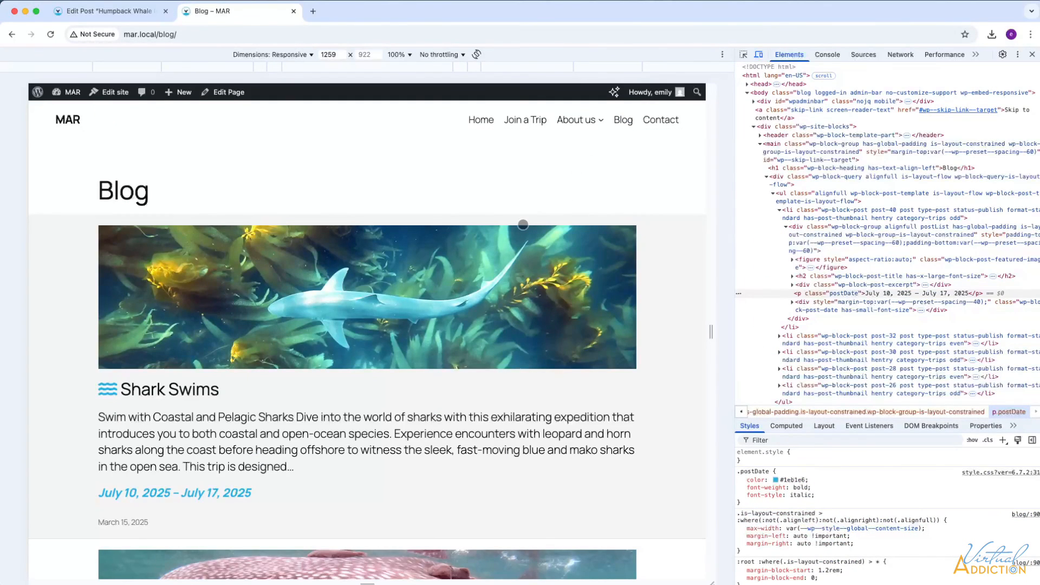